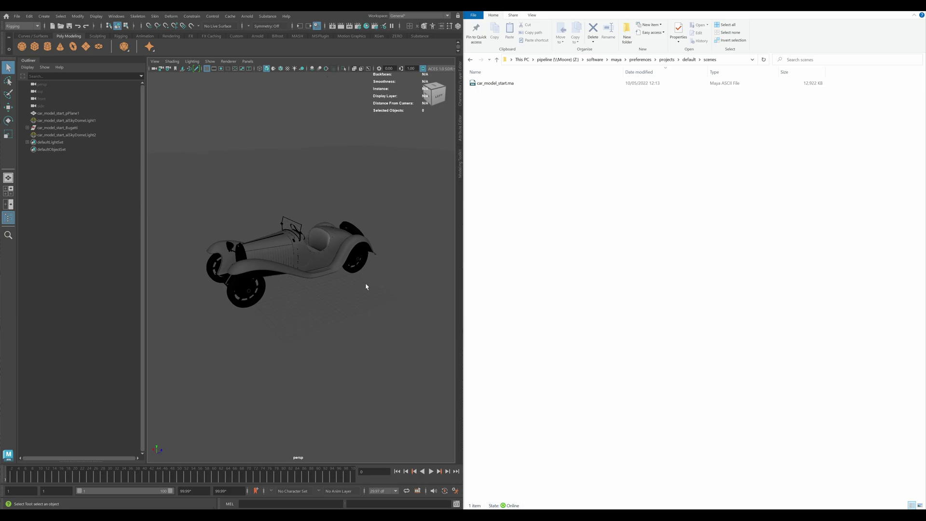
{"action": "left_click", "coordinate": [17, 16]}
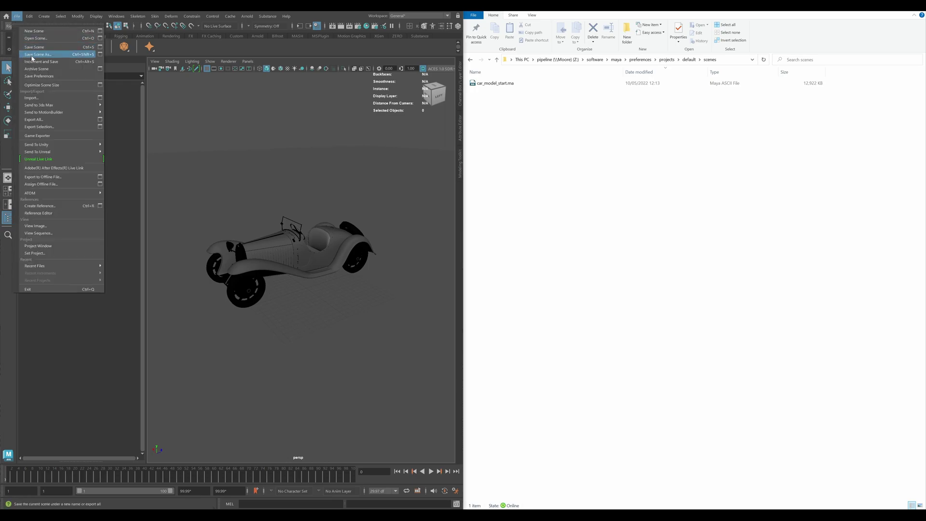
{"action": "left_click", "coordinate": [86, 54]}
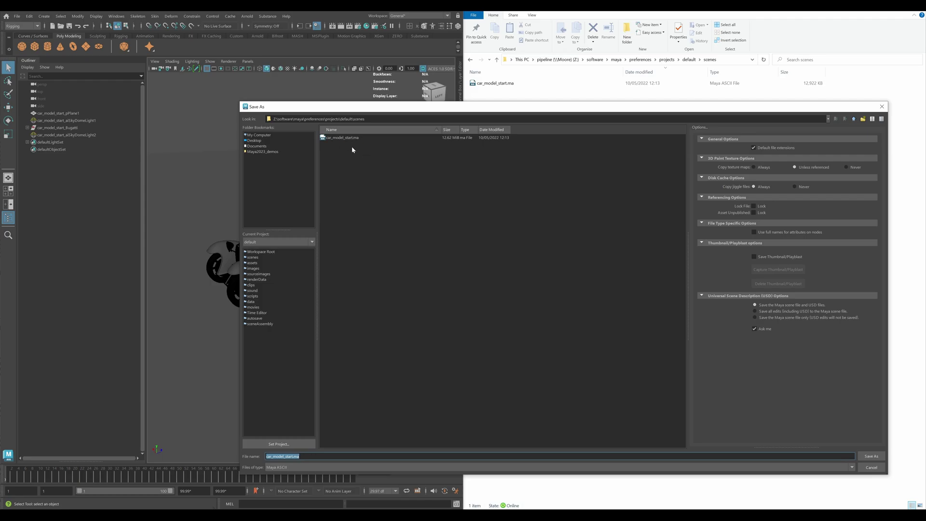
{"action": "left_click", "coordinate": [872, 466]}
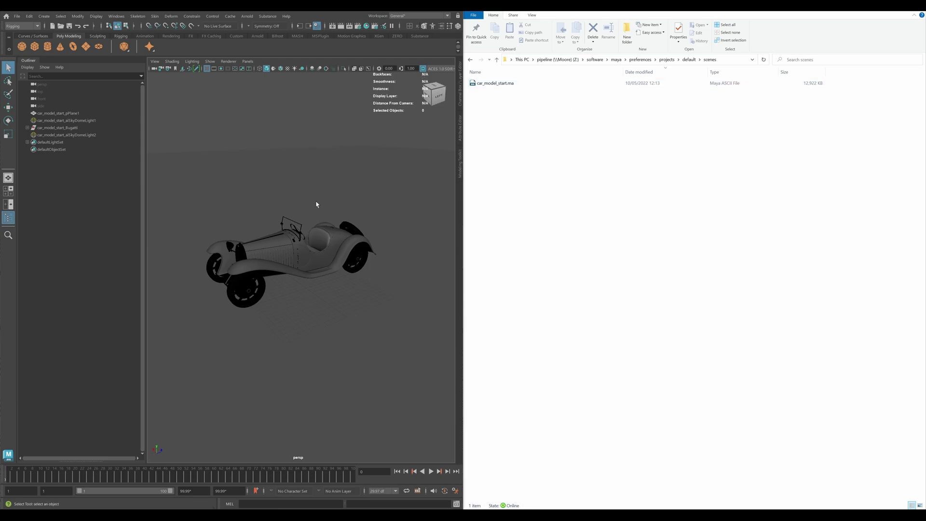
Step: Save the current scene over the existing car_model_start.ma file
{"action": "left_click_drag", "start_coordinate": [316, 204], "coordinate": [326, 226], "text": "alt"}
{"action": "key", "text": "ctrl+s"}
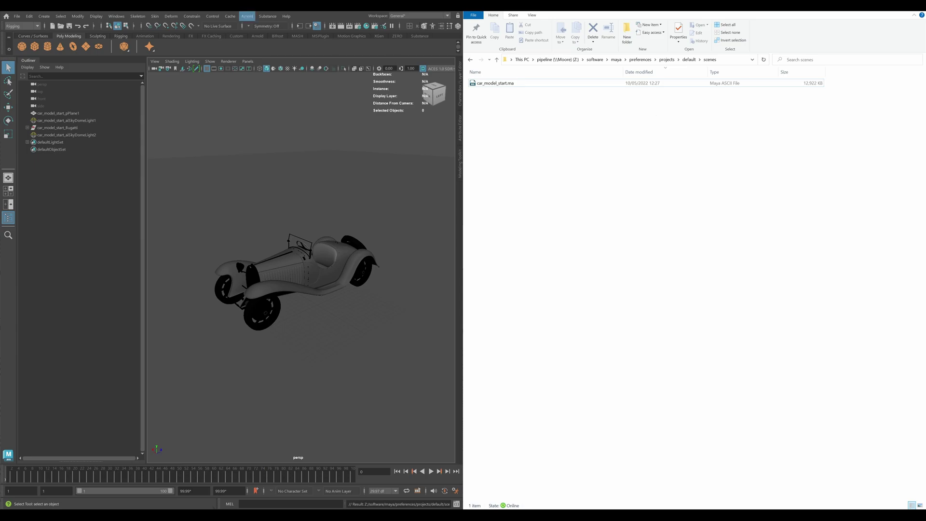
Step: Enable AutoSave in the Files/Projects preferences to review its options, and discard the change
{"action": "left_click", "coordinate": [119, 16]}
{"action": "mouse_move", "coordinate": [144, 96]}
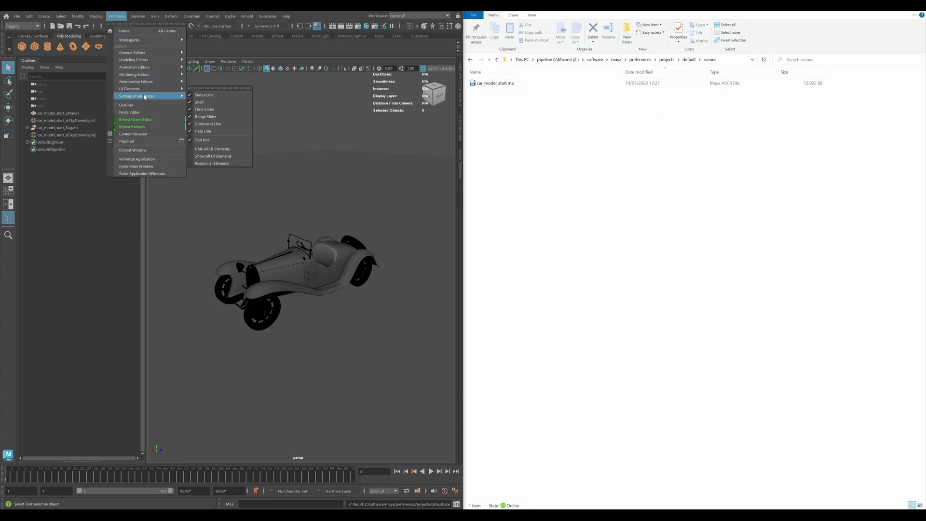
{"action": "left_click", "coordinate": [224, 97]}
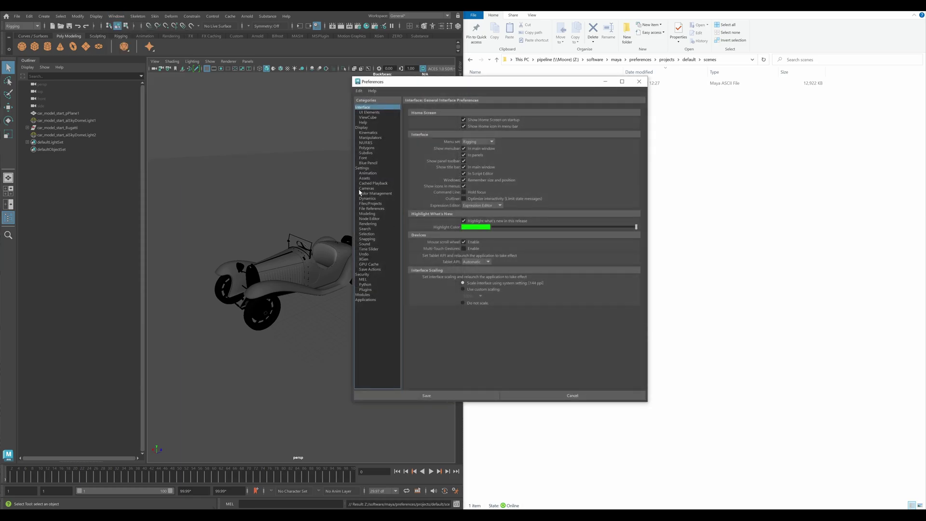
{"action": "left_click", "coordinate": [369, 203]}
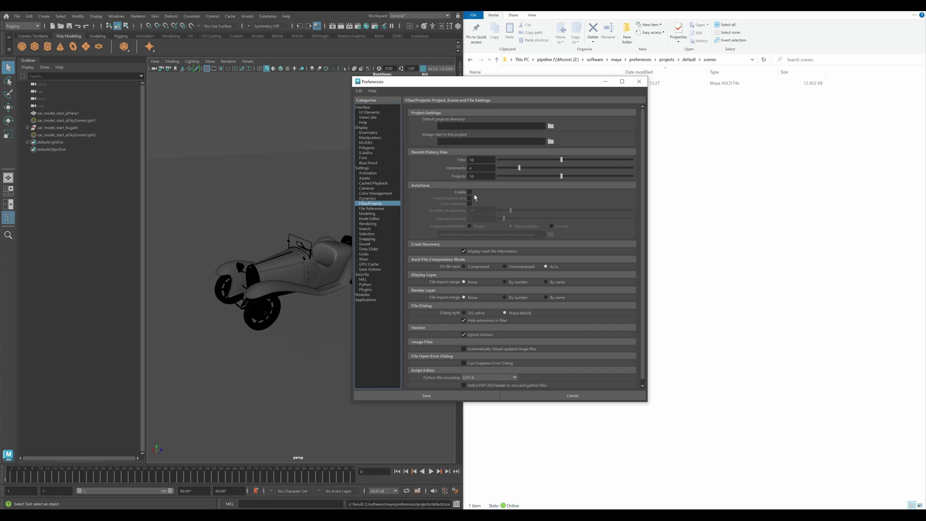
{"action": "left_click", "coordinate": [470, 193]}
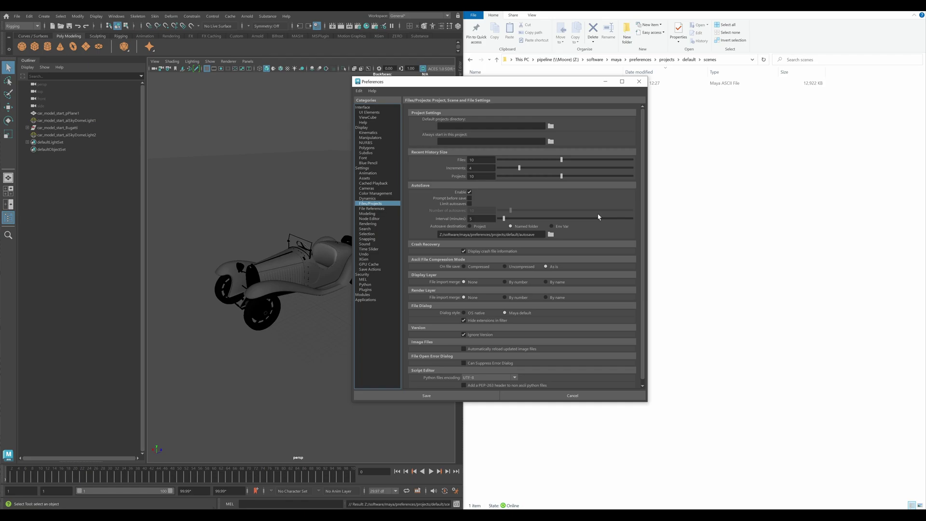
{"action": "left_click", "coordinate": [573, 395]}
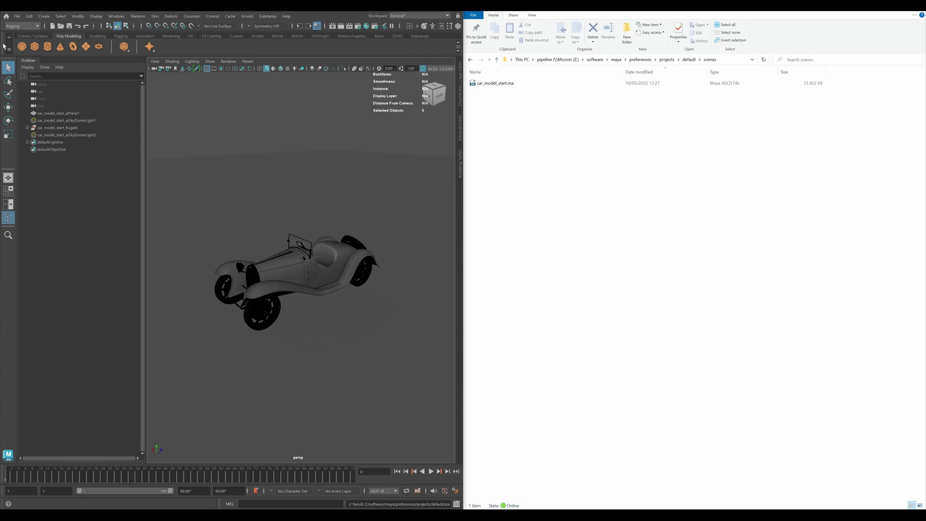
Step: Save the scene as a new numbered version with Increment and Save, and select that version's file in the scenes folder
{"action": "left_click", "coordinate": [17, 16]}
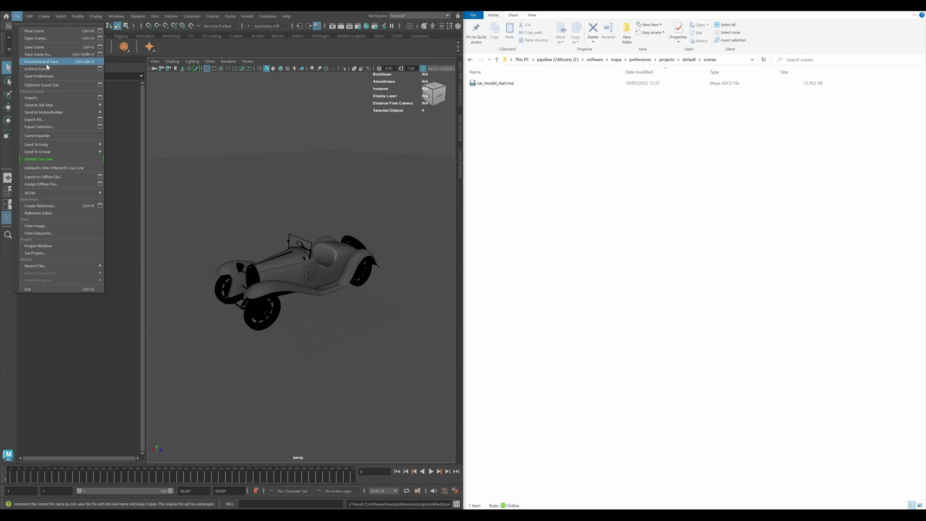
{"action": "left_click", "coordinate": [338, 241]}
{"action": "left_click_drag", "start_coordinate": [337, 241], "coordinate": [342, 262], "text": "alt"}
{"action": "left_click", "coordinate": [17, 16]}
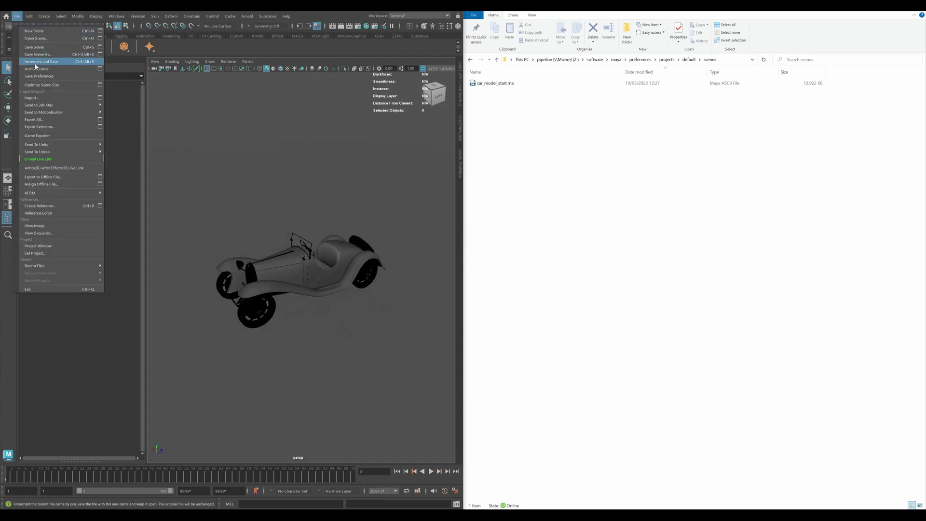
{"action": "left_click", "coordinate": [34, 63]}
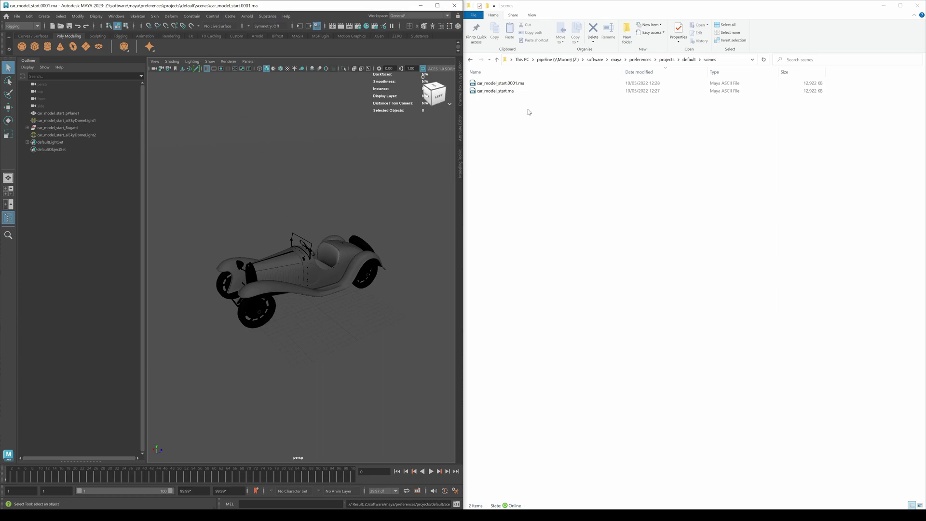
{"action": "left_click", "coordinate": [484, 93]}
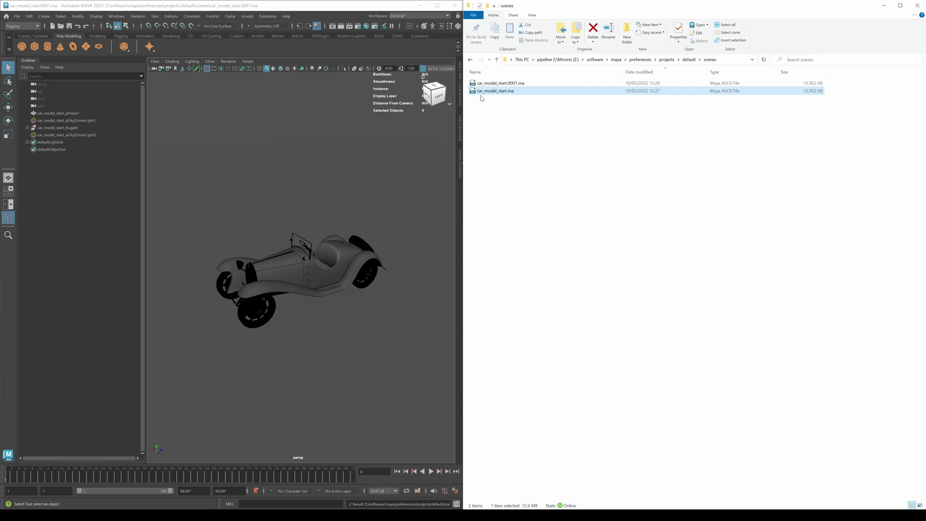
{"action": "left_click", "coordinate": [521, 84]}
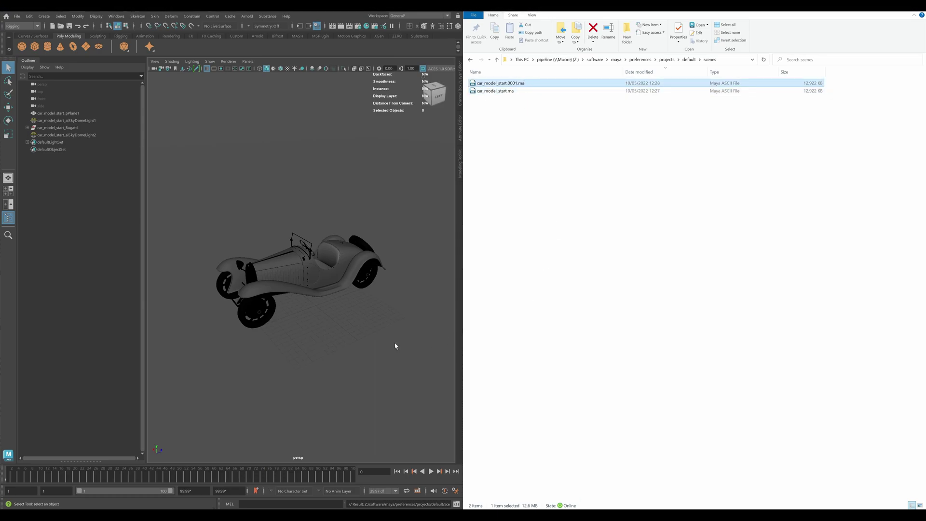
Step: Save over the current numbered version, and create a second version with Increment and Save
{"action": "left_click", "coordinate": [305, 249]}
{"action": "key", "text": "ctrl+s"}
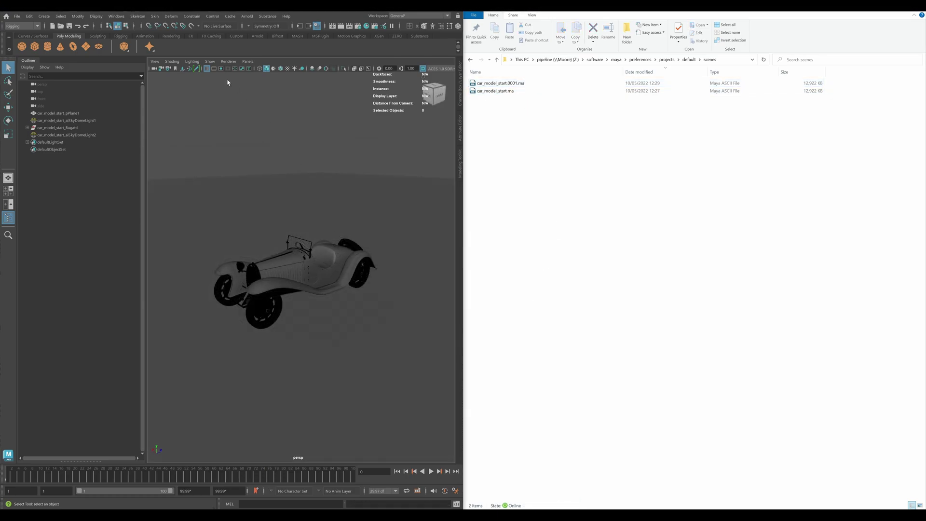
{"action": "left_click", "coordinate": [16, 16]}
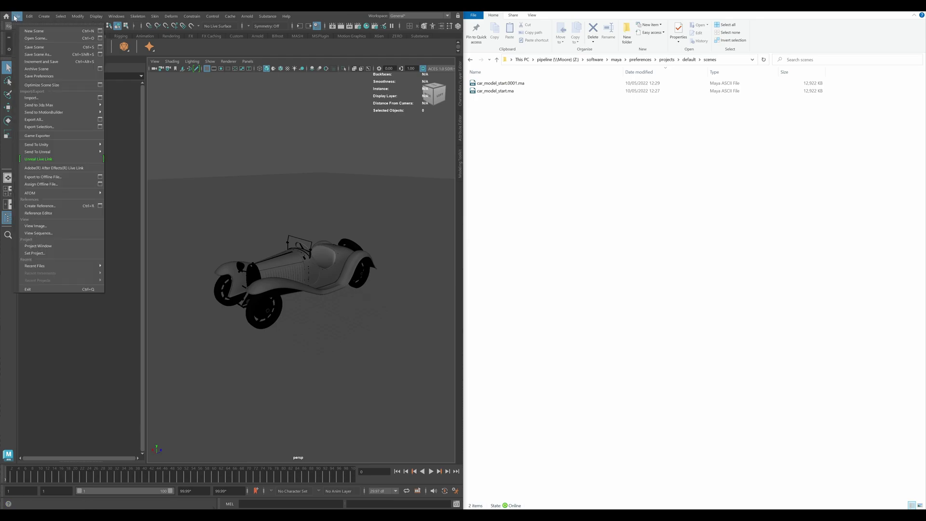
{"action": "left_click", "coordinate": [41, 61]}
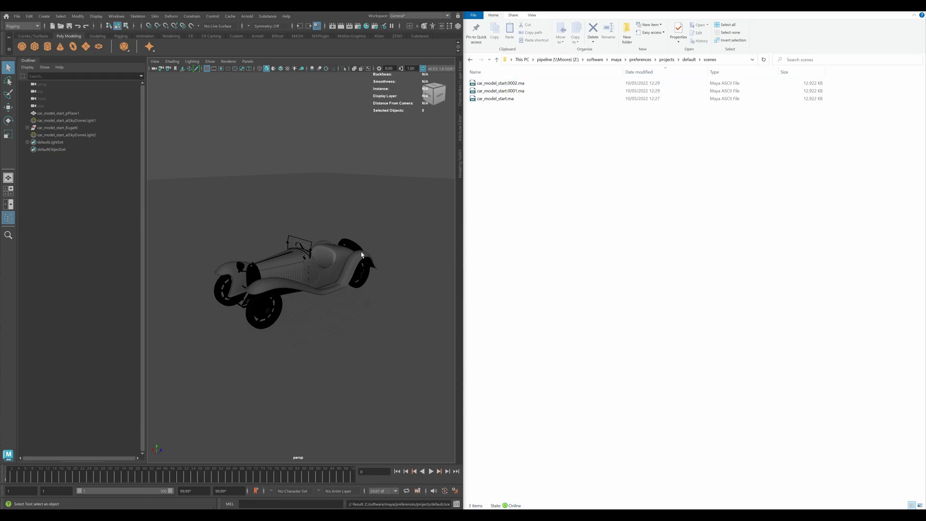
{"action": "left_click", "coordinate": [17, 16]}
{"action": "left_click", "coordinate": [50, 62]}
{"action": "left_click", "coordinate": [17, 16]}
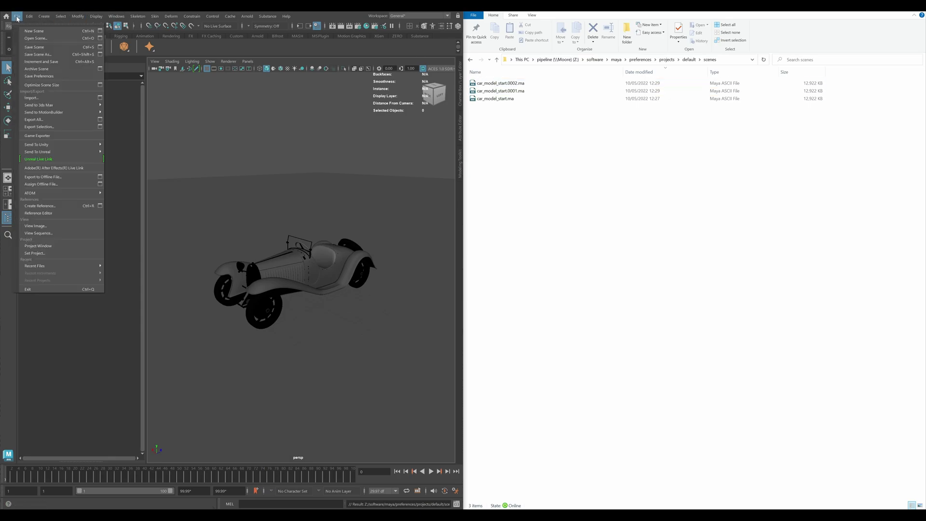
{"action": "left_click", "coordinate": [40, 63]}
{"action": "left_click_drag", "start_coordinate": [365, 220], "coordinate": [312, 214], "text": "alt"}
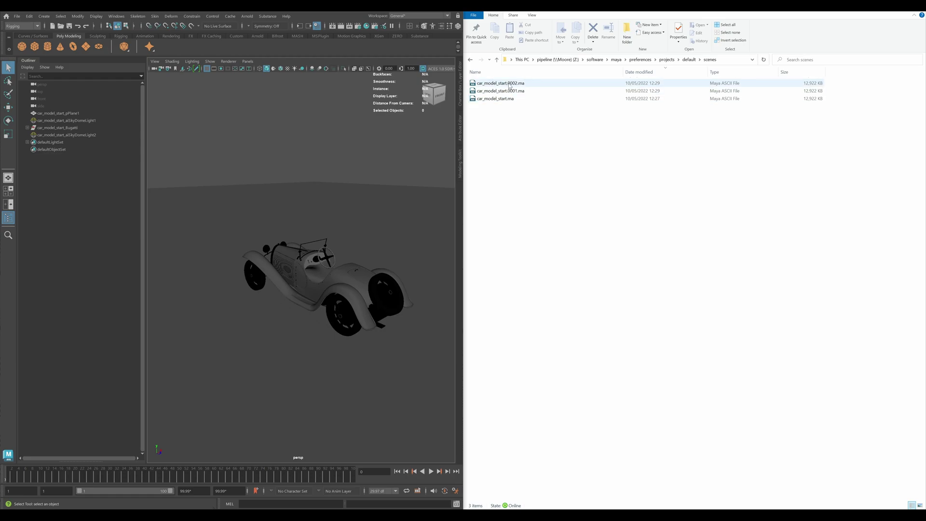
Step: Select car_model_start.0002.ma in the scenes folder and overwrite that version with a regular scene save
{"action": "left_click", "coordinate": [532, 84]}
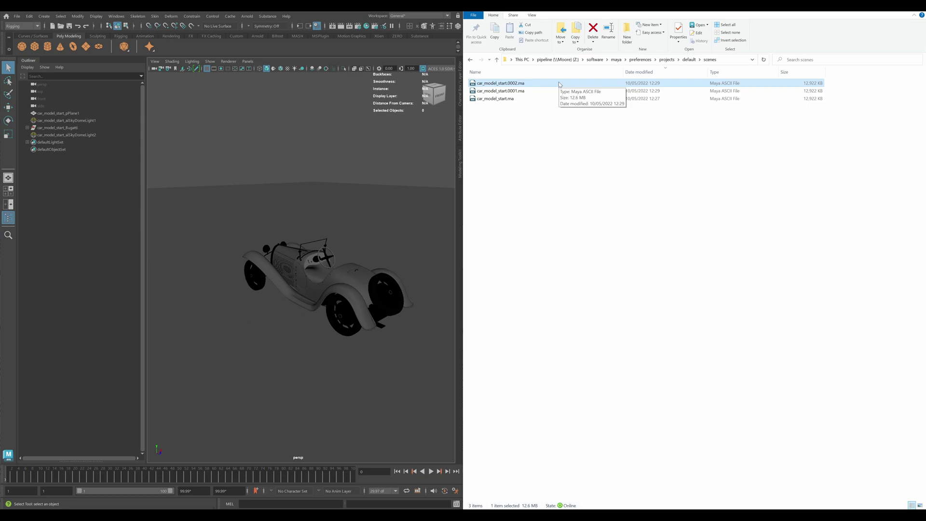
{"action": "left_click", "coordinate": [347, 217]}
{"action": "left_click_drag", "start_coordinate": [347, 217], "coordinate": [347, 223], "text": "alt"}
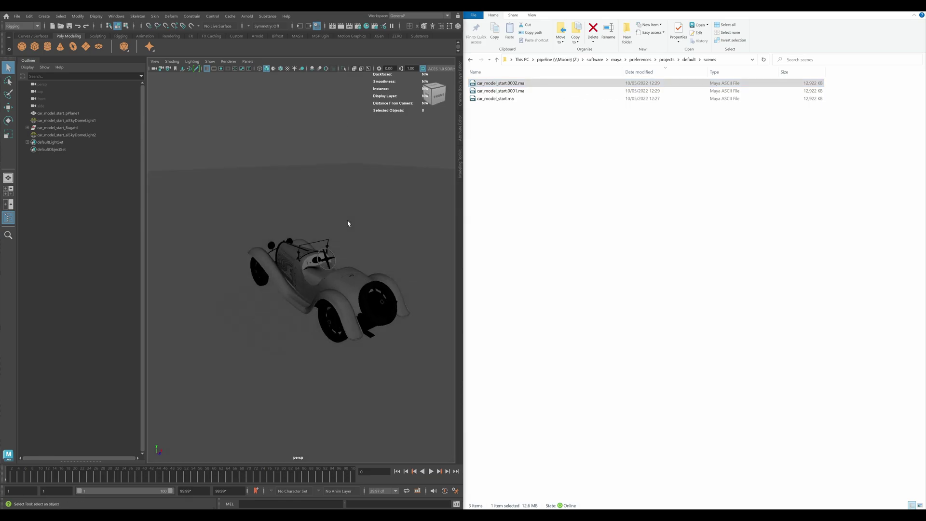
{"action": "key", "text": "ctrl+s"}
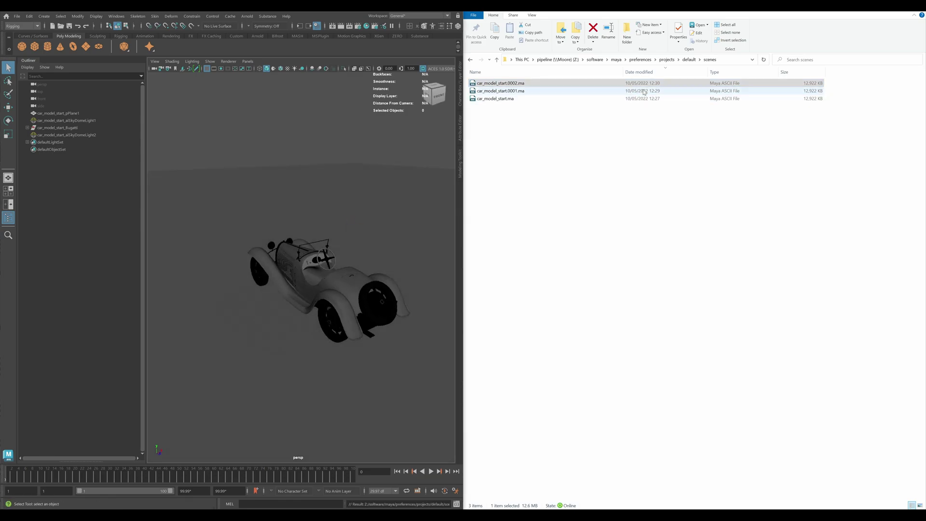
Step: Create a third numbered version of the car scene with Increment and Save
{"action": "left_click", "coordinate": [14, 19]}
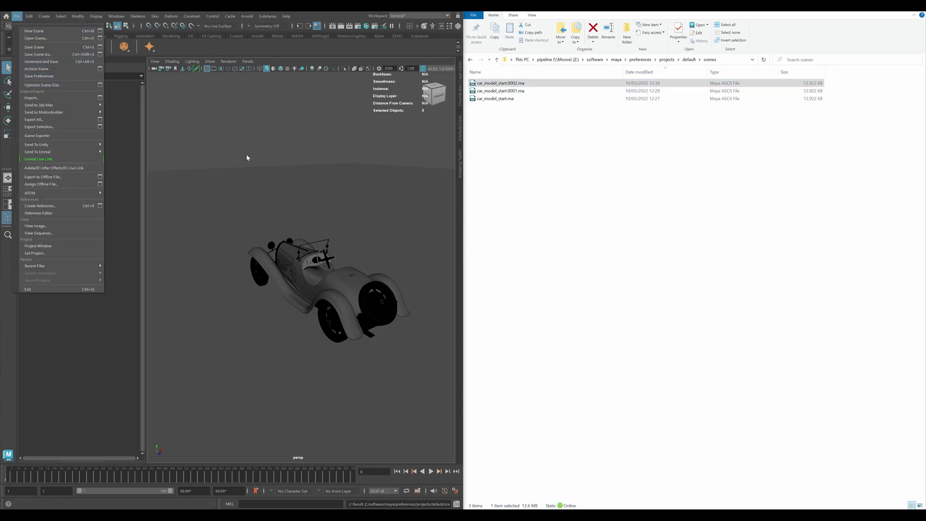
{"action": "left_click", "coordinate": [246, 158]}
{"action": "left_click", "coordinate": [17, 16]}
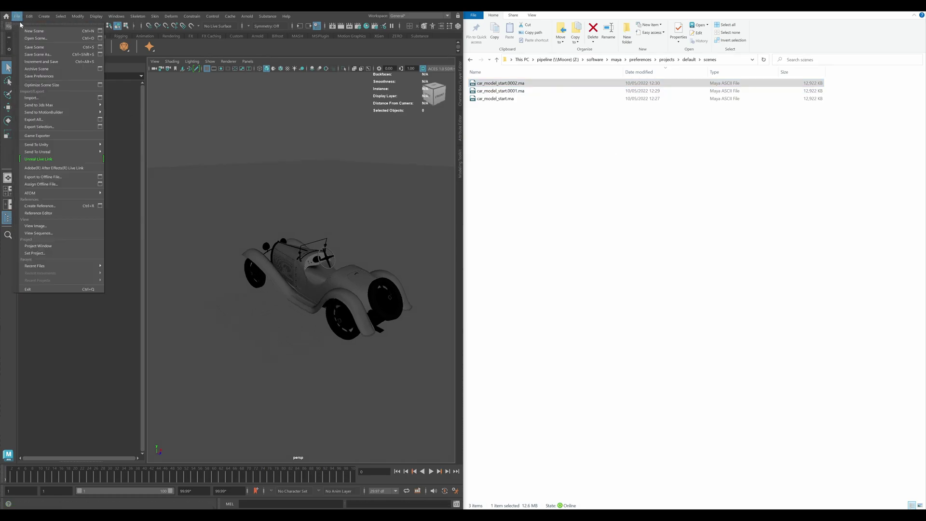
{"action": "left_click", "coordinate": [37, 62]}
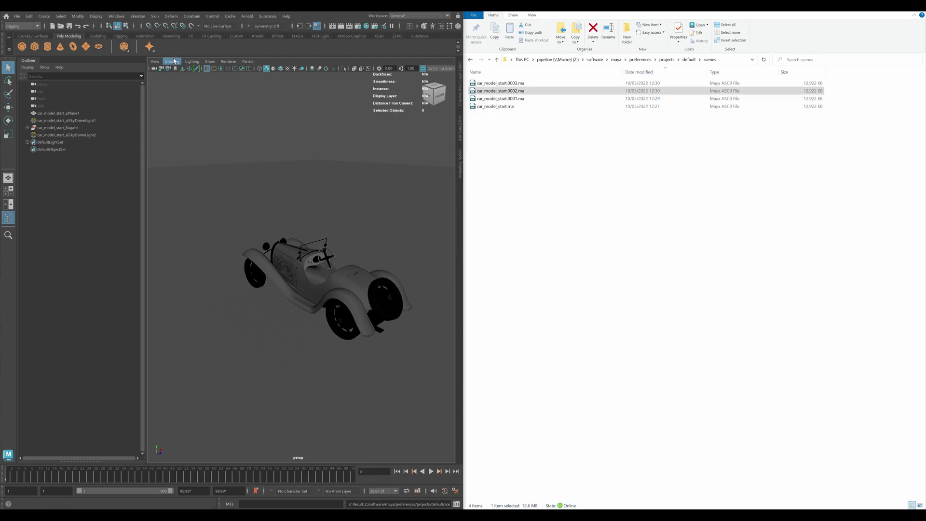
{"action": "left_click", "coordinate": [16, 17]}
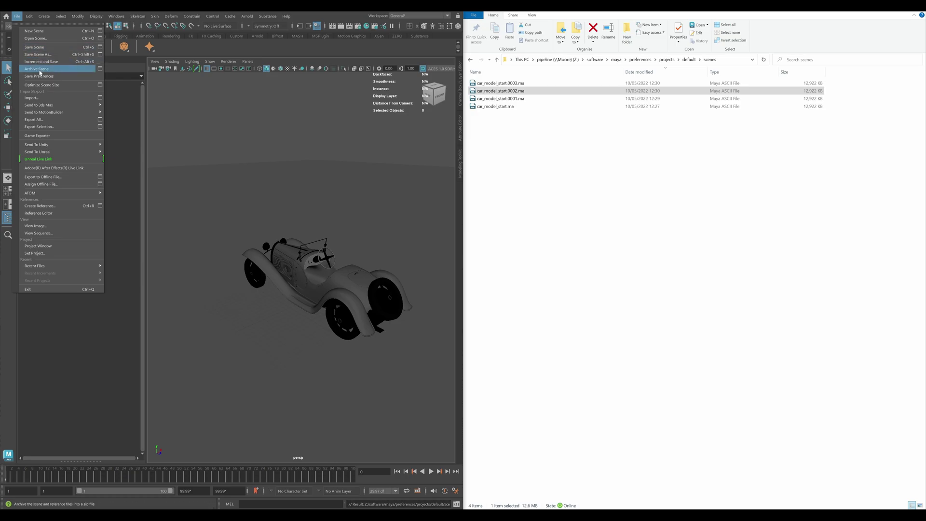
{"action": "mouse_move", "coordinate": [44, 16]}
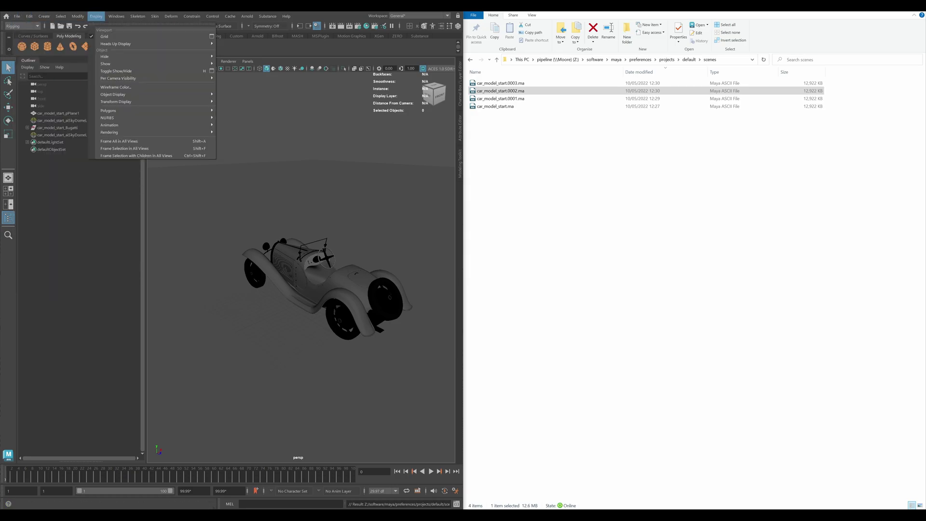
{"action": "key", "text": "Escape"}
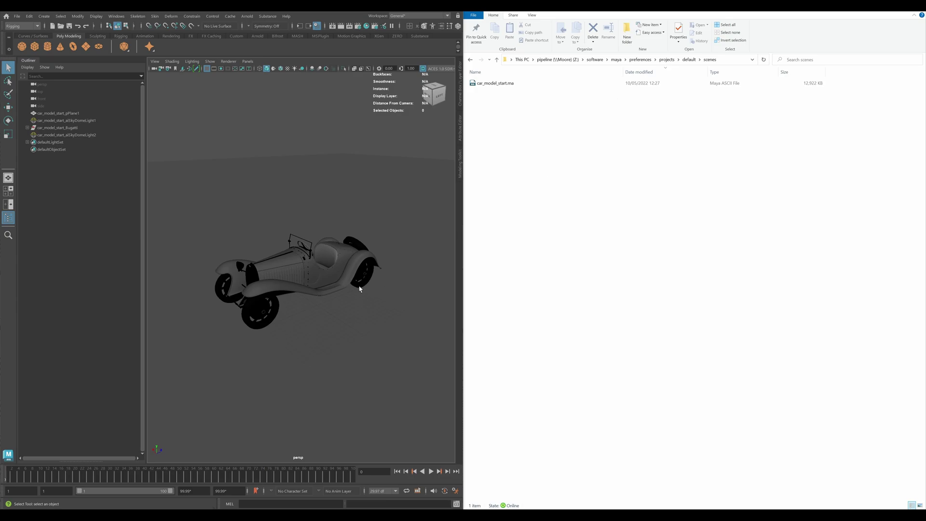
Step: Save the scene under the new name car_model_lookdev.ma and select the new file in the scenes folder
{"action": "left_click", "coordinate": [16, 16]}
{"action": "left_click", "coordinate": [100, 62]}
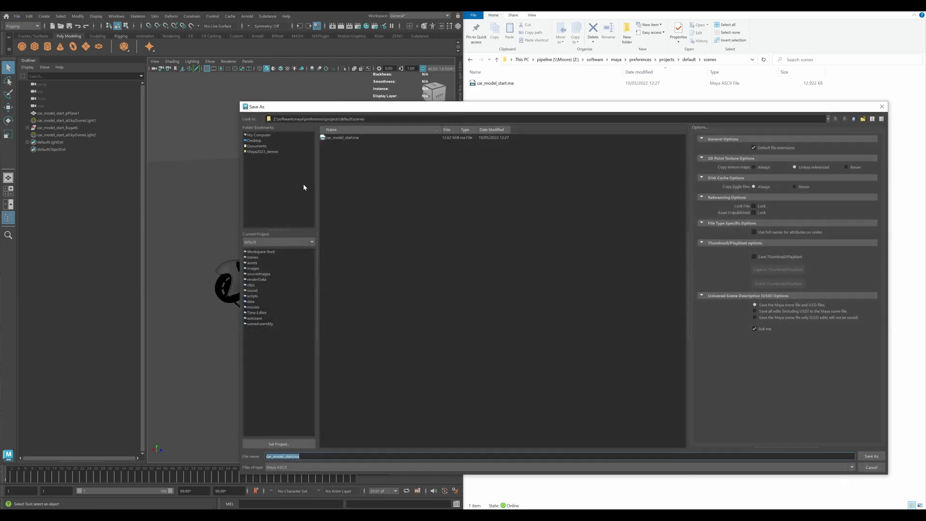
{"action": "left_click", "coordinate": [295, 456]}
{"action": "type", "text": "dev"}
{"action": "left_click", "coordinate": [871, 456]}
{"action": "left_click", "coordinate": [511, 84]}
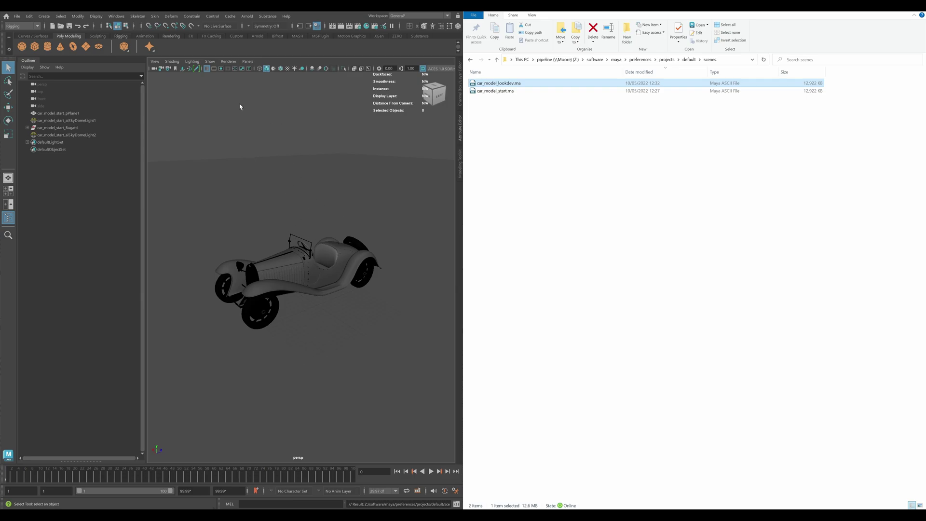
Step: Turn on Incremental save in the Save Scene options and save the car_model_lookdev scene
{"action": "left_click", "coordinate": [17, 16]}
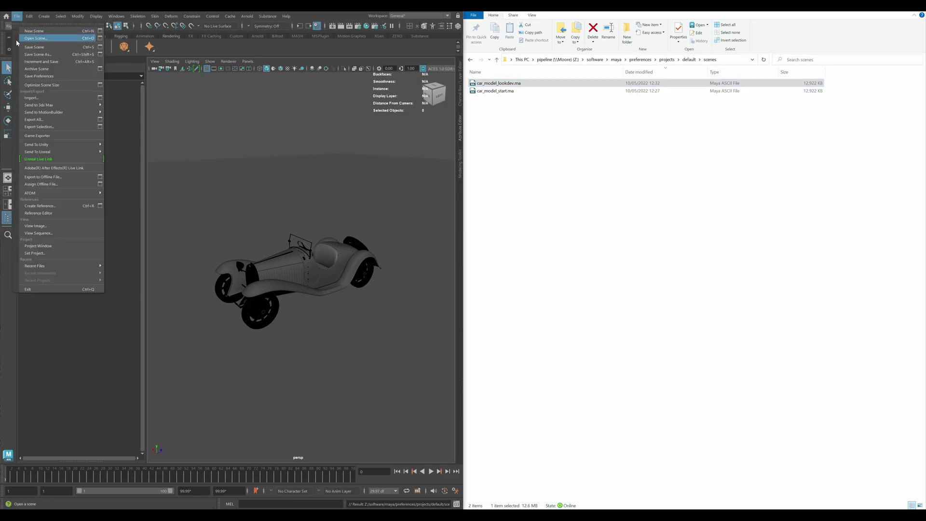
{"action": "left_click", "coordinate": [100, 48]}
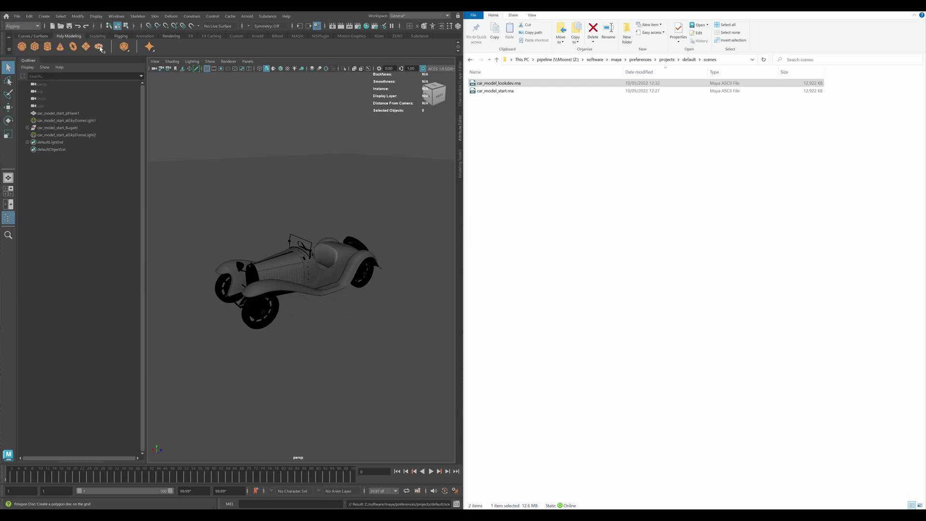
{"action": "left_click_drag", "start_coordinate": [472, 144], "coordinate": [316, 129]}
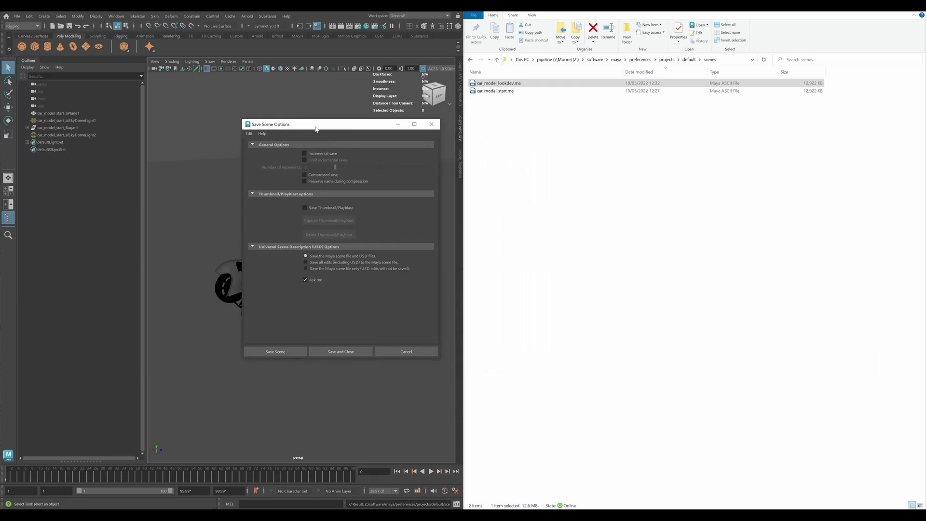
{"action": "left_click", "coordinate": [306, 154]}
{"action": "mouse_move", "coordinate": [320, 414]}
{"action": "left_mouse_down", "text": "alt"}
{"action": "mouse_move", "coordinate": [314, 409]}
{"action": "mouse_move", "coordinate": [325, 415]}
{"action": "left_mouse_up", "text": "alt"}
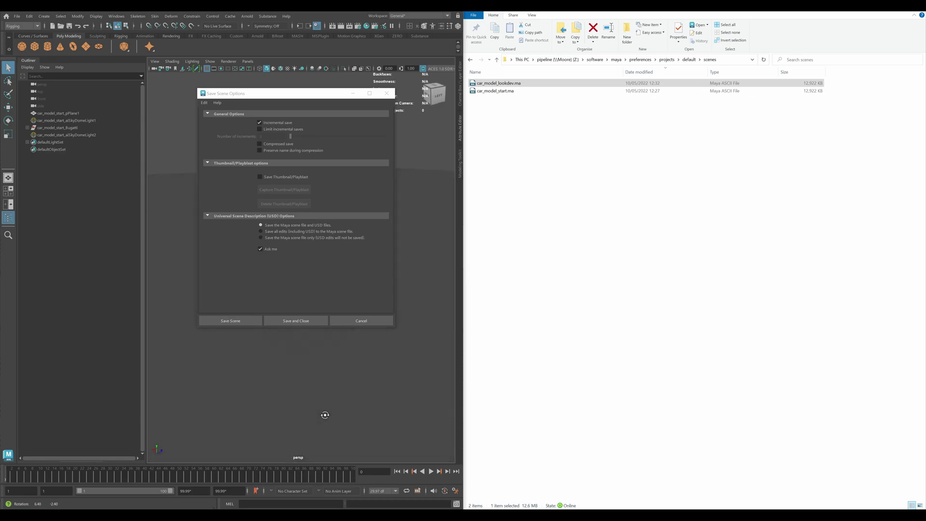
{"action": "left_click", "coordinate": [225, 320]}
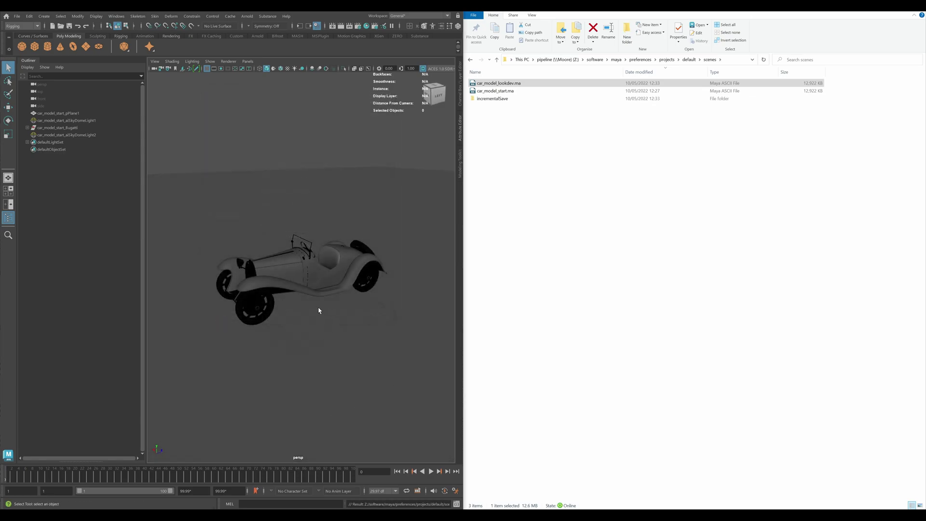
Step: Open the incrementalSave folder and its car_model_lookdev.ma subfolder to examine the stored backup files
{"action": "left_click", "coordinate": [619, 85]}
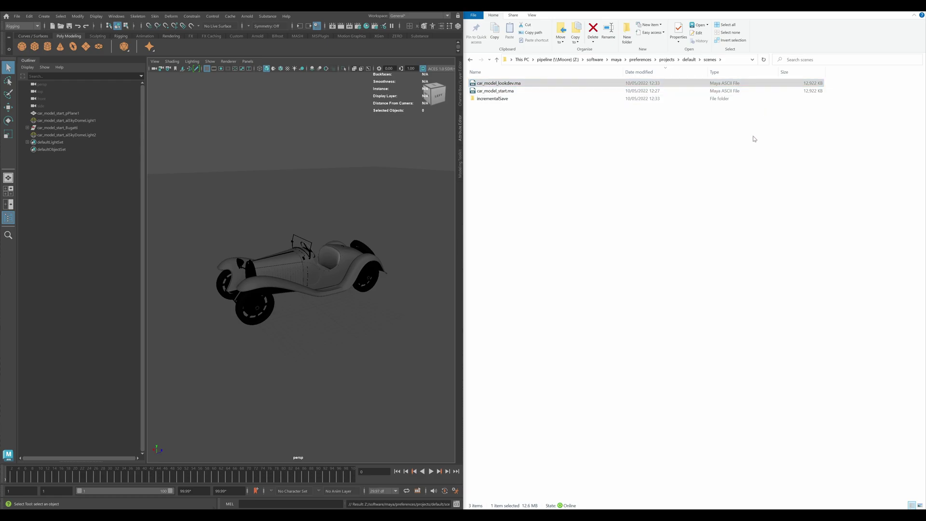
{"action": "double_click", "coordinate": [499, 99]}
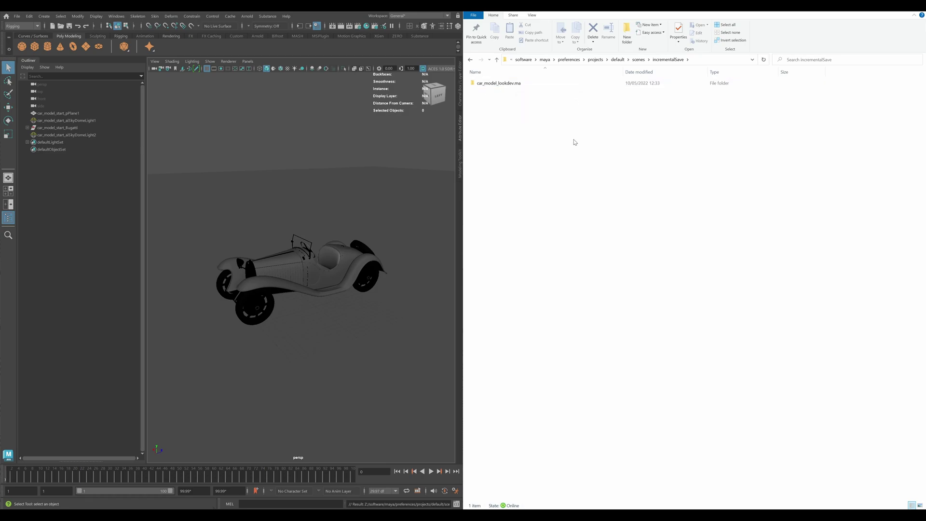
{"action": "double_click", "coordinate": [501, 86]}
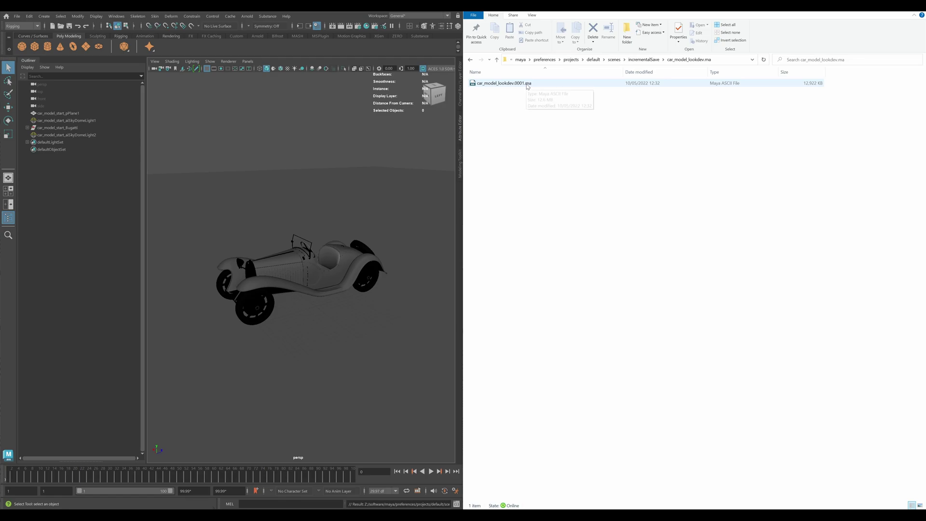
Step: Arrange the scenes folder and the car_model_lookdev.ma backup folder as two windows stacked one above the other
{"action": "left_click", "coordinate": [619, 61]}
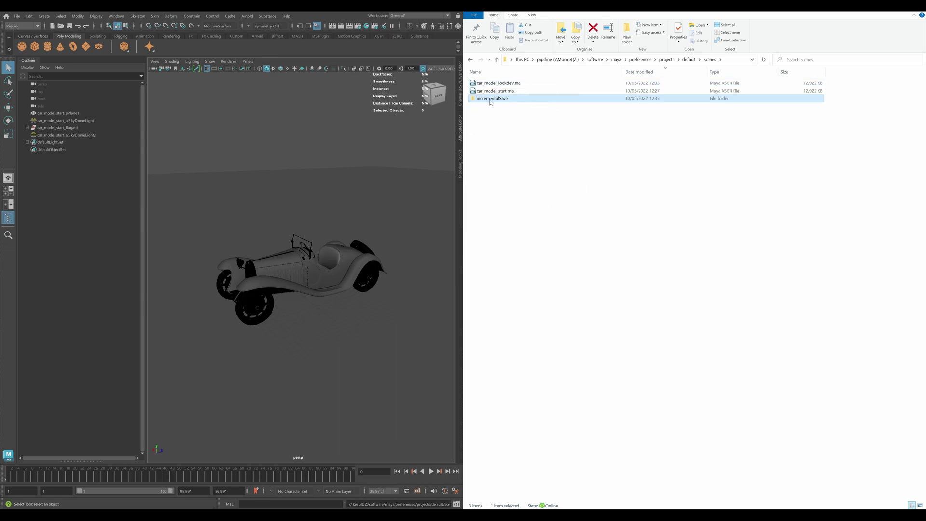
{"action": "key", "text": "super+Up"}
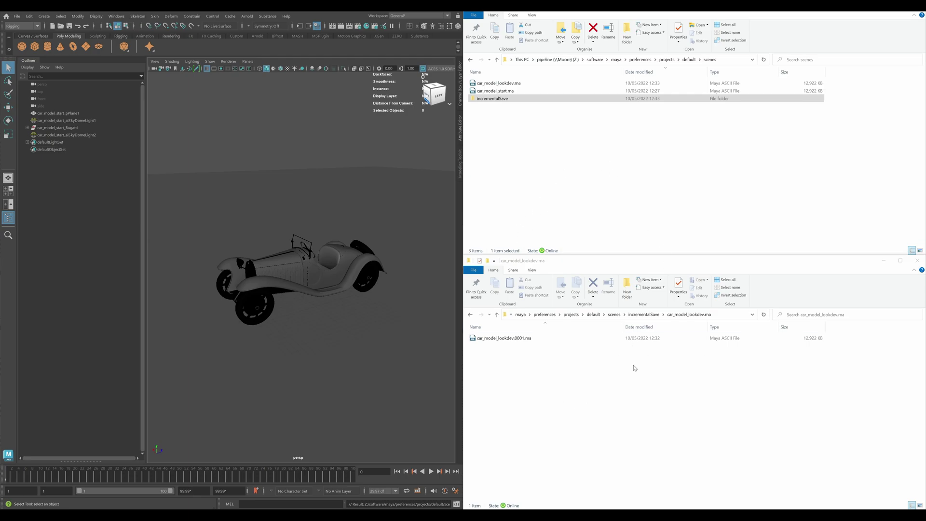
{"action": "left_click", "coordinate": [561, 148]}
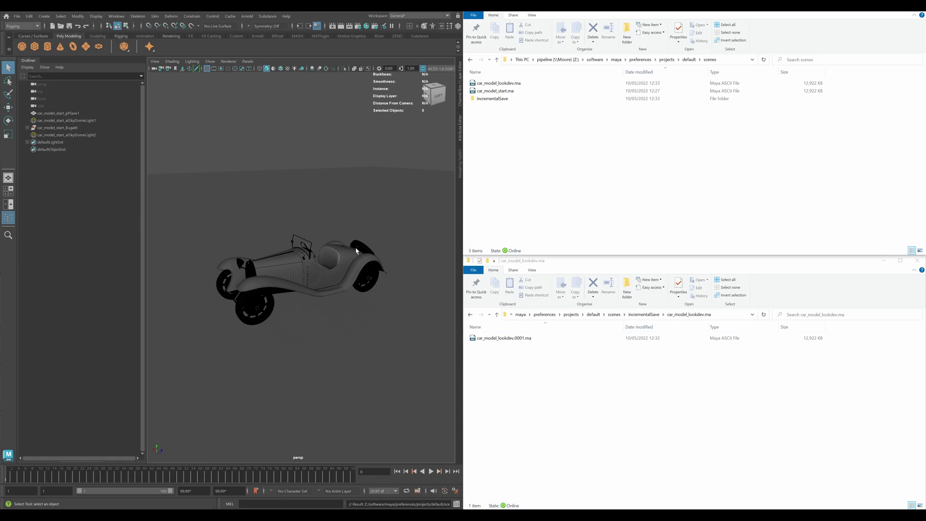
Step: Save the car_model_lookdev scene two more times with Incremental save on to add two backups
{"action": "left_click_drag", "start_coordinate": [355, 250], "coordinate": [271, 244], "text": "alt"}
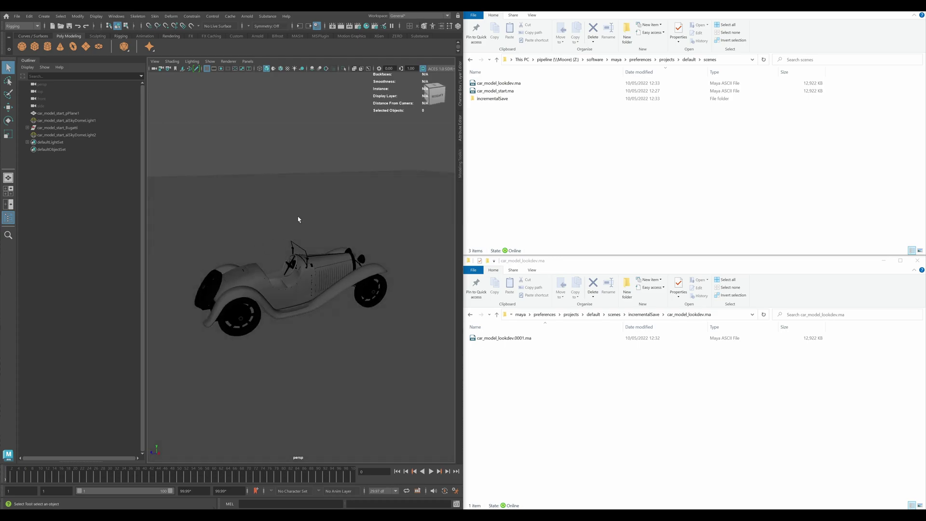
{"action": "key", "text": "ctrl+s"}
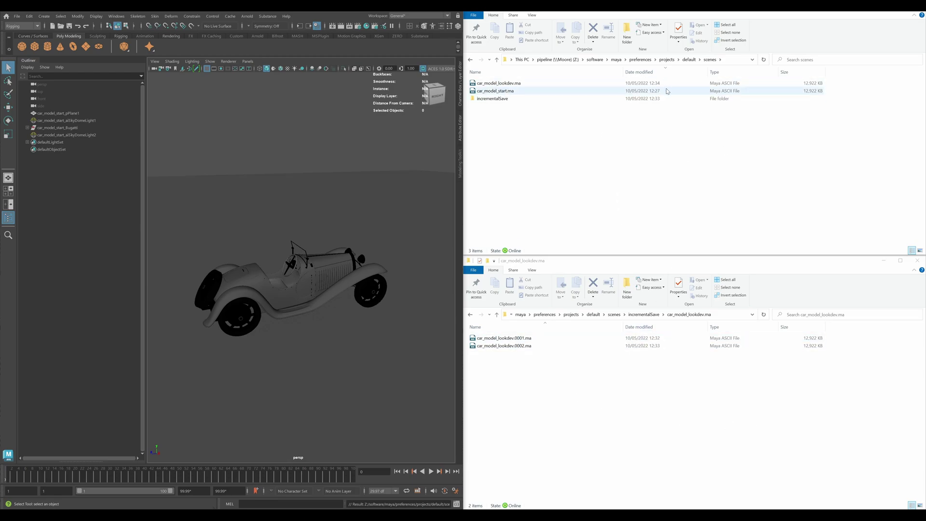
{"action": "left_click_drag", "start_coordinate": [361, 335], "coordinate": [358, 290], "text": "alt"}
{"action": "key", "text": "ctrl+s"}
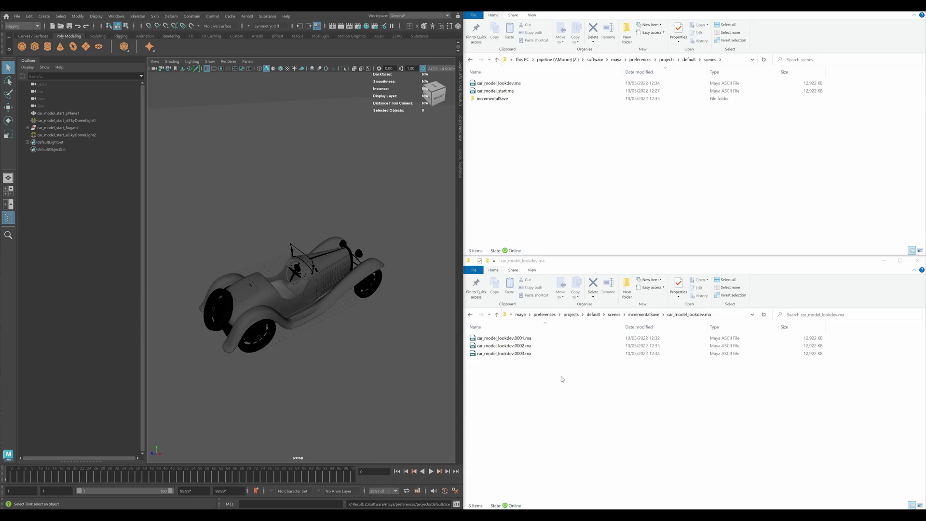
Step: Select the incremental backup car_model_lookdev.0003.ma in the backup folder
{"action": "left_click", "coordinate": [501, 354]}
{"action": "key", "text": "Up"}
{"action": "key", "text": "Up"}
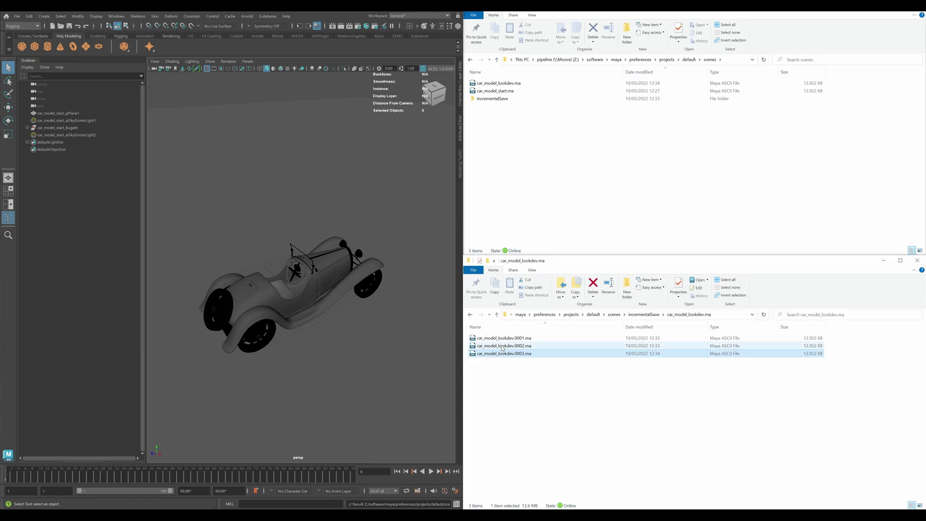
{"action": "left_click", "coordinate": [528, 354]}
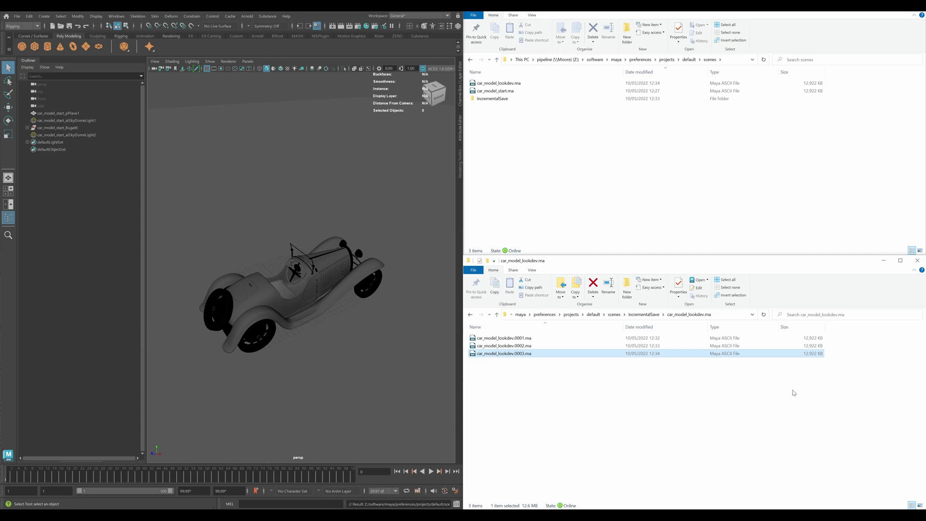
Step: Limit the incremental saves to 4 increments in the Save Scene options and save the scene
{"action": "left_click", "coordinate": [17, 16]}
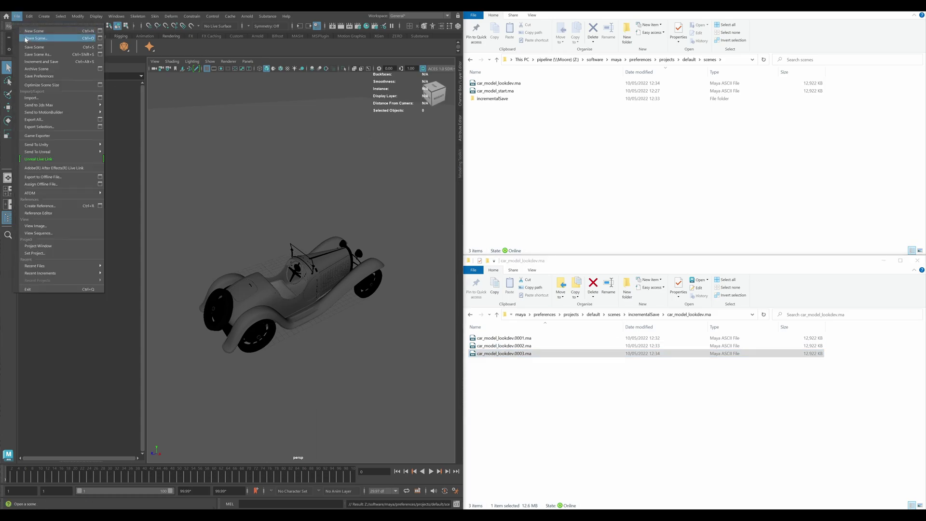
{"action": "left_click", "coordinate": [100, 47]}
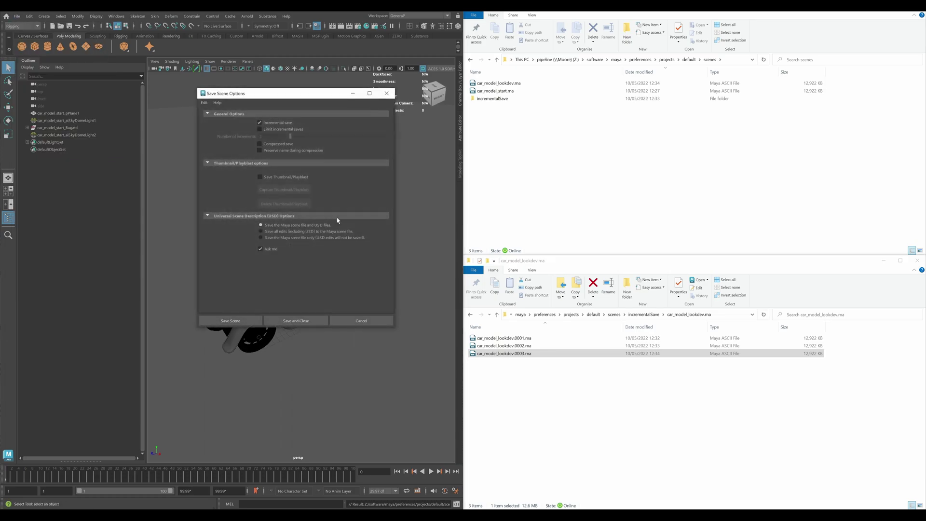
{"action": "left_click_drag", "start_coordinate": [289, 94], "coordinate": [396, 133]}
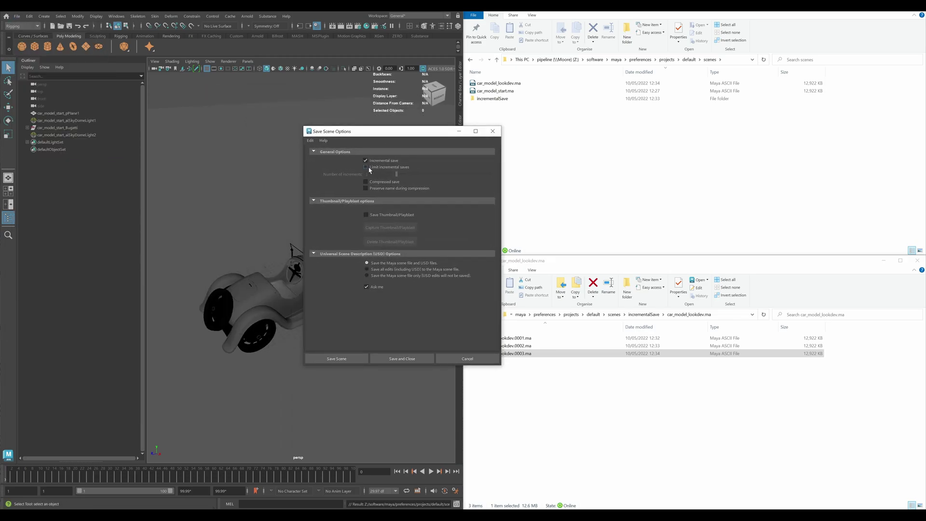
{"action": "left_click", "coordinate": [367, 168]}
{"action": "left_click_drag", "start_coordinate": [397, 178], "coordinate": [398, 177]}
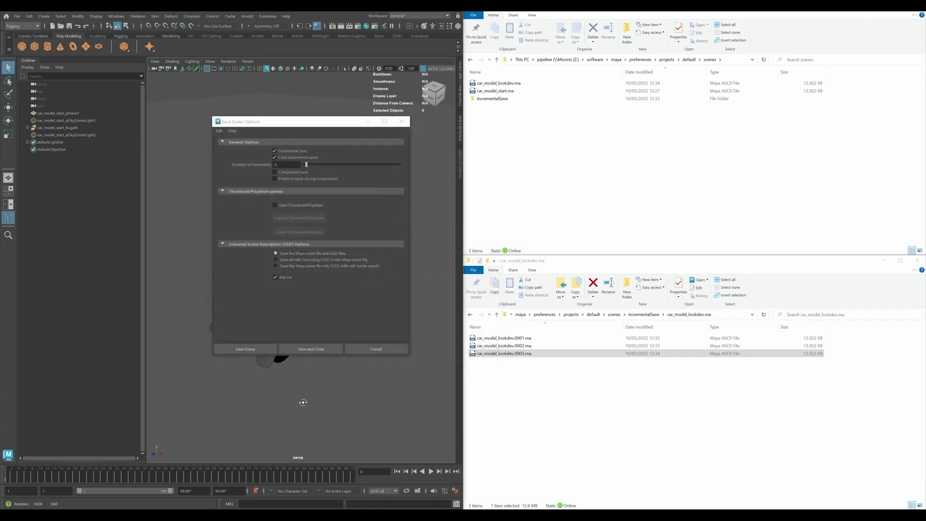
{"action": "left_click", "coordinate": [232, 349]}
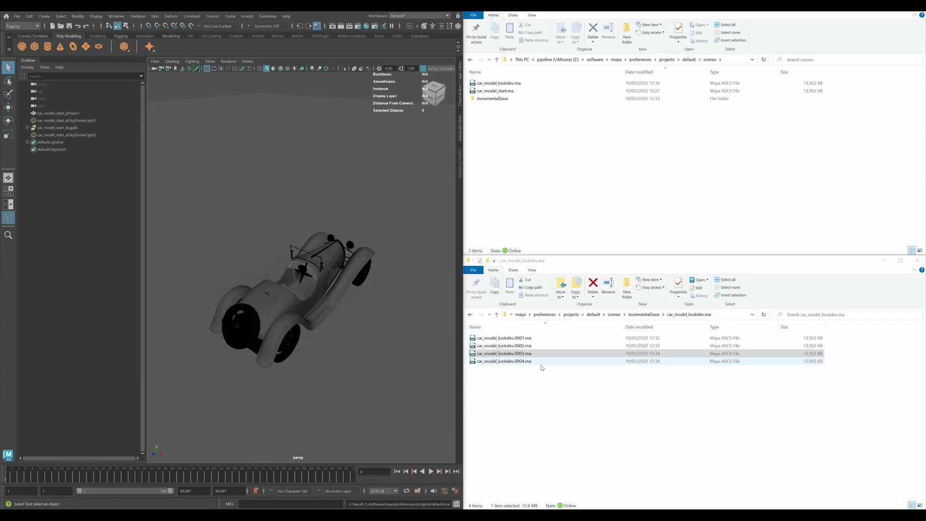
Step: Save the car_model_lookdev scene again to cycle the backups under the four-increment limit
{"action": "left_click_drag", "start_coordinate": [274, 363], "coordinate": [309, 331], "text": "alt"}
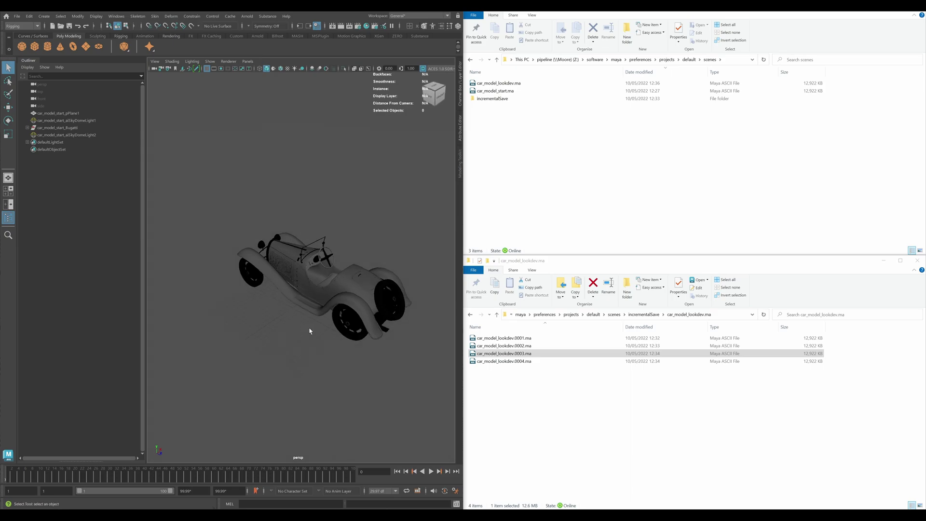
{"action": "left_click_drag", "start_coordinate": [353, 342], "coordinate": [366, 340], "text": "alt"}
{"action": "left_click", "coordinate": [521, 356]}
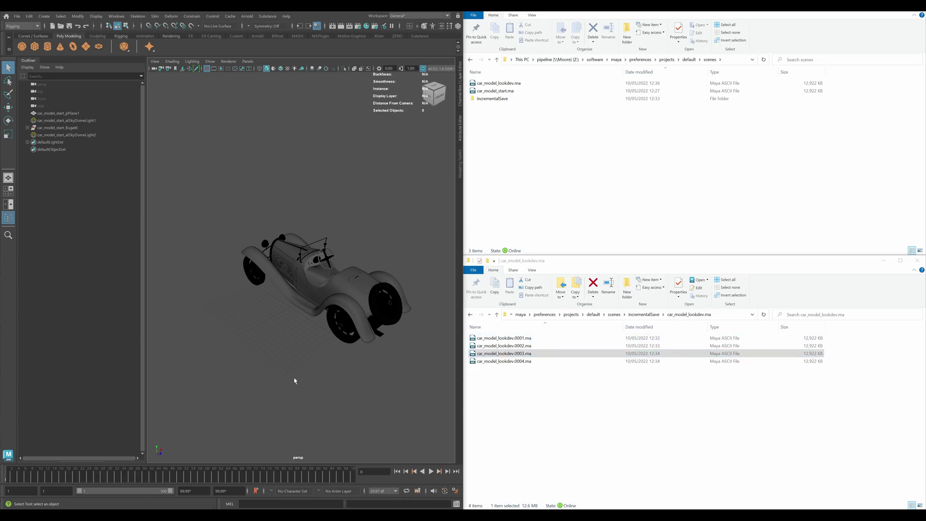
{"action": "left_click_drag", "start_coordinate": [296, 381], "coordinate": [308, 368], "text": "alt"}
{"action": "key", "text": "ctrl+s"}
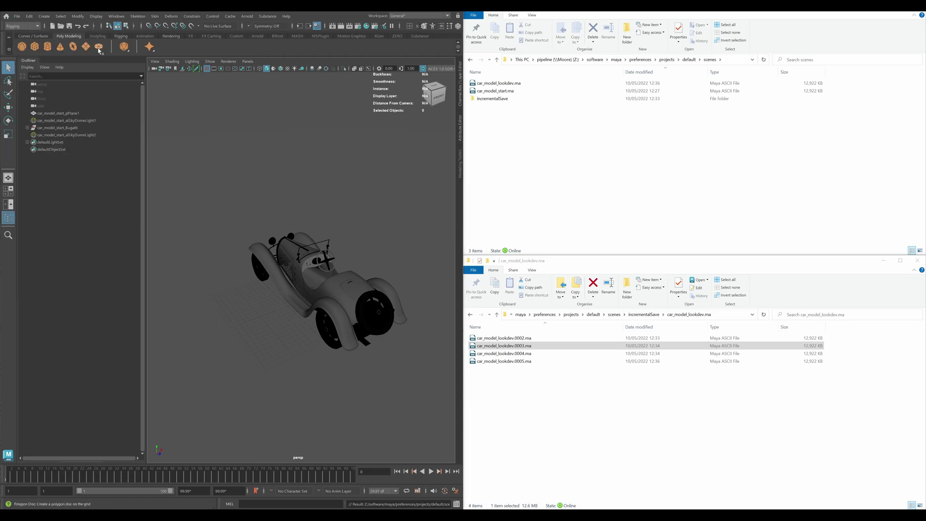
Step: Try a limit of 10 increments for incremental saves in the Save Scene options
{"action": "left_click_drag", "start_coordinate": [281, 124], "coordinate": [309, 125]}
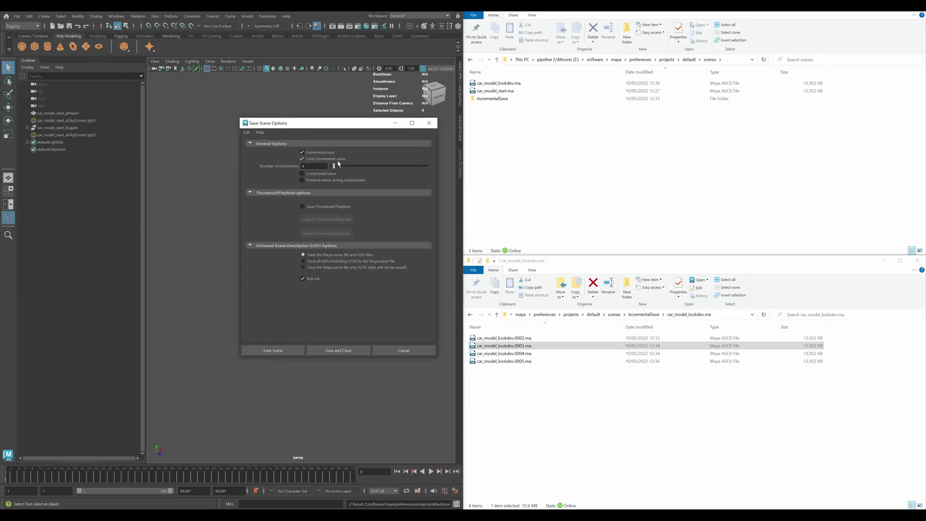
{"action": "left_click_drag", "start_coordinate": [334, 166], "coordinate": [340, 167]}
{"action": "left_click", "coordinate": [259, 132]}
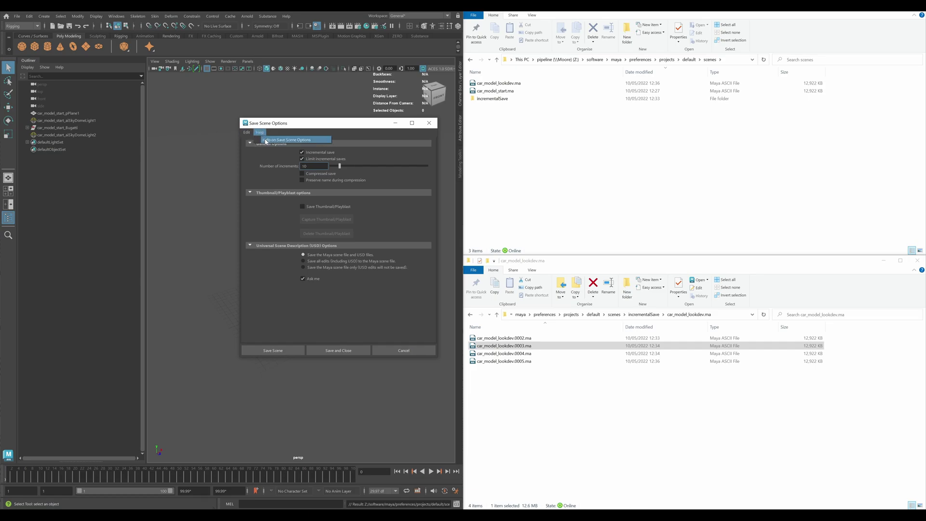
{"action": "key", "text": "Escape"}
{"action": "key", "text": "Escape"}
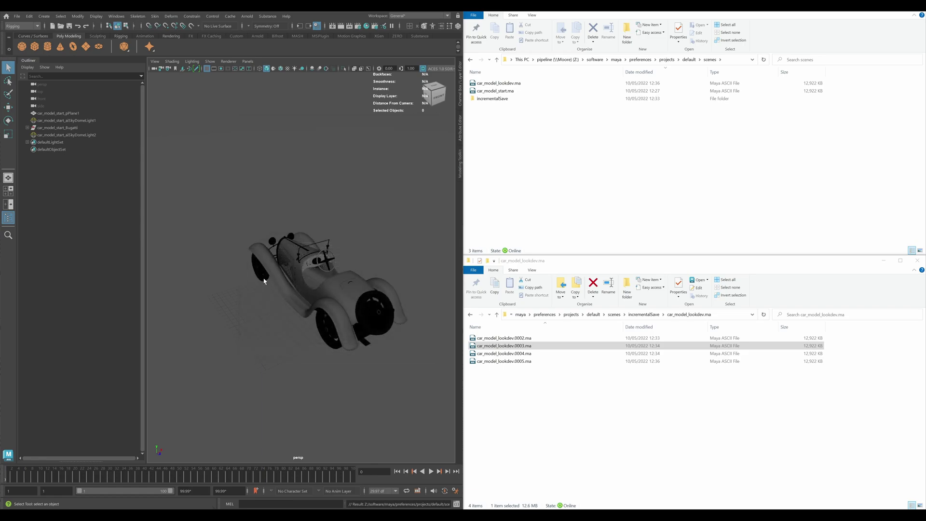
{"action": "left_click", "coordinate": [17, 17]}
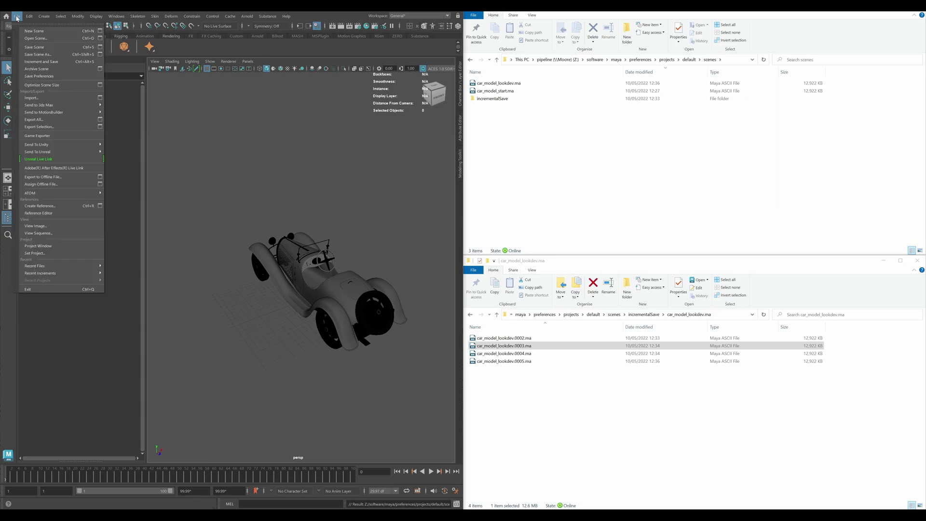
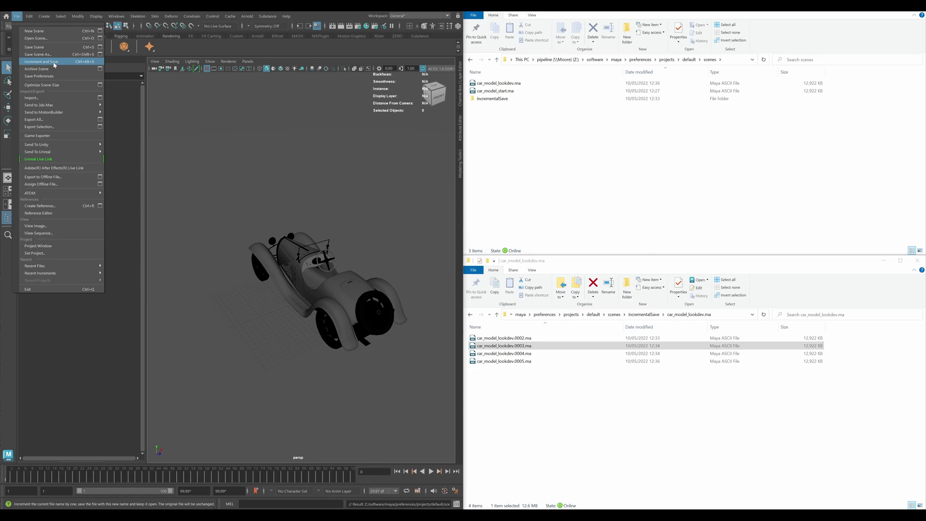
{"action": "left_click", "coordinate": [268, 15]}
{"action": "key", "text": "Escape"}
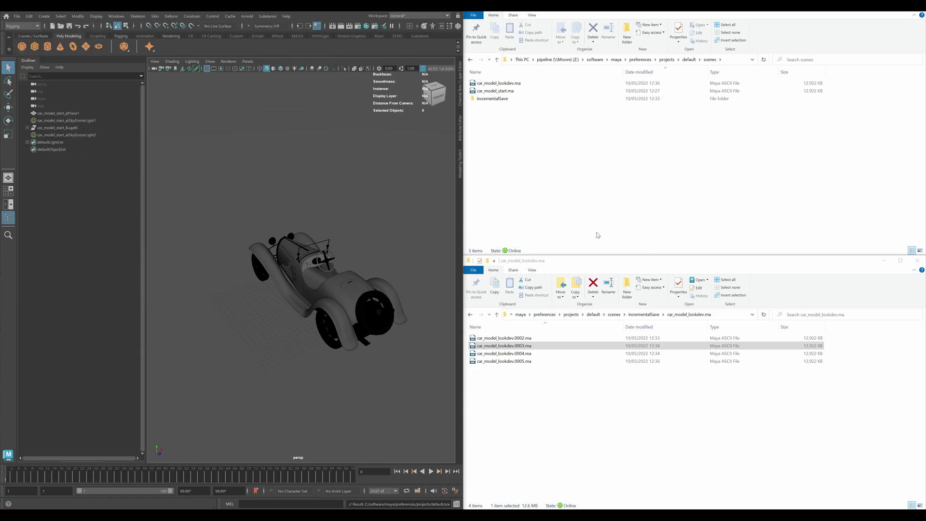
Step: Go up to the incrementalSave folder and create a numbered version of the car_model_lookdev scene with Increment and Save
{"action": "left_click", "coordinate": [644, 314]}
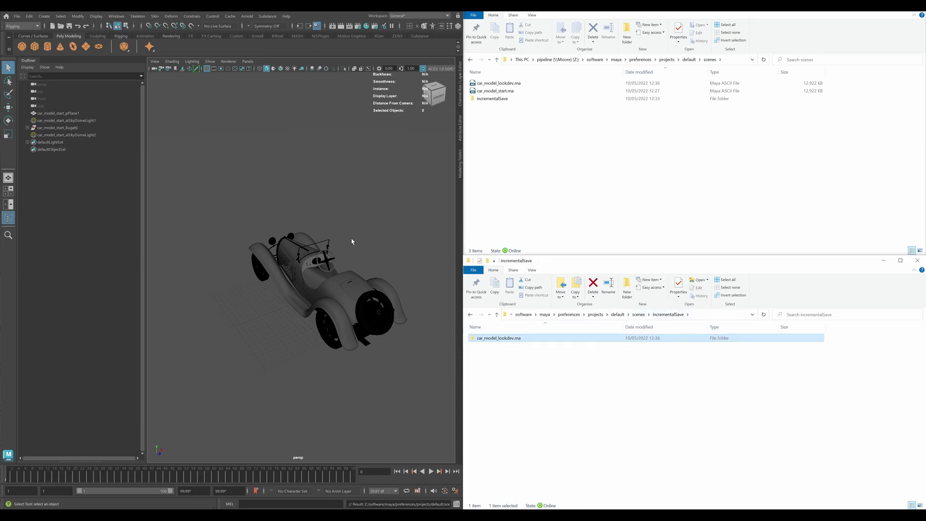
{"action": "left_click_drag", "start_coordinate": [310, 280], "coordinate": [210, 11], "text": "alt"}
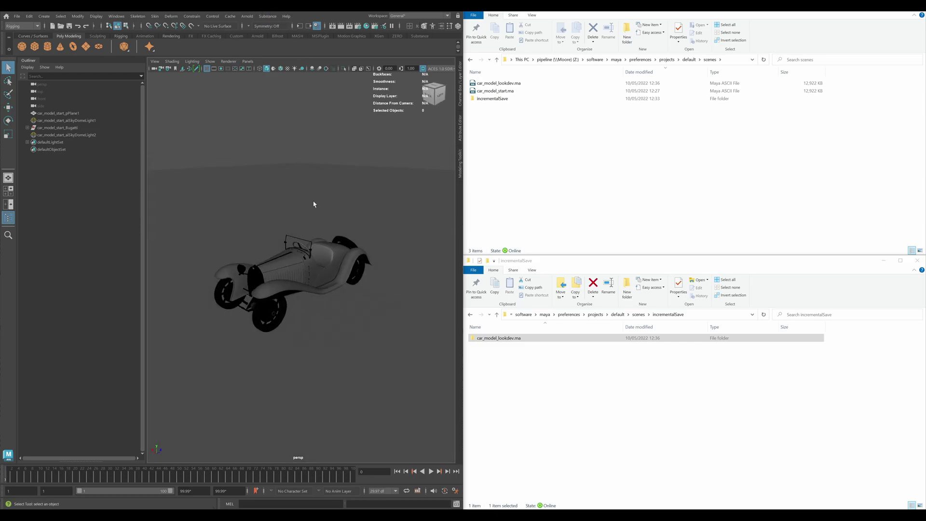
{"action": "left_click_drag", "start_coordinate": [313, 204], "coordinate": [304, 203], "text": "alt"}
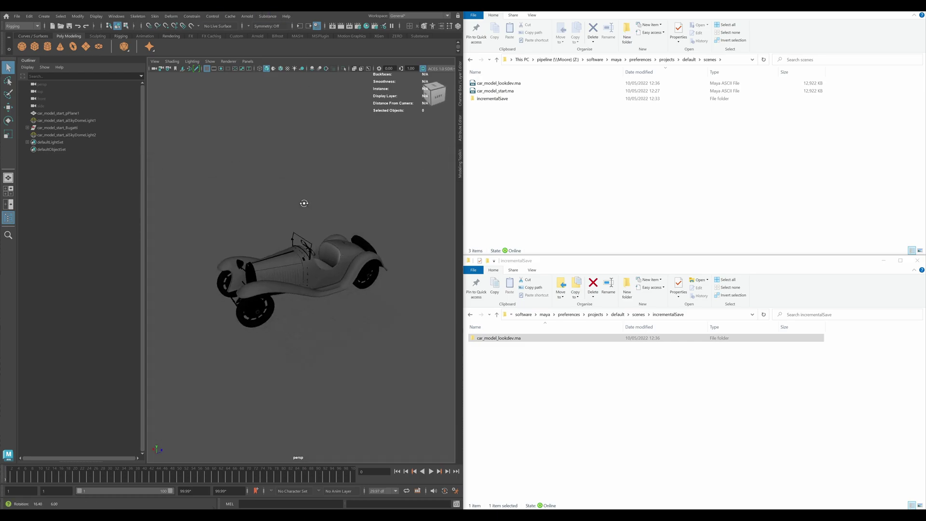
{"action": "left_click", "coordinate": [18, 16]}
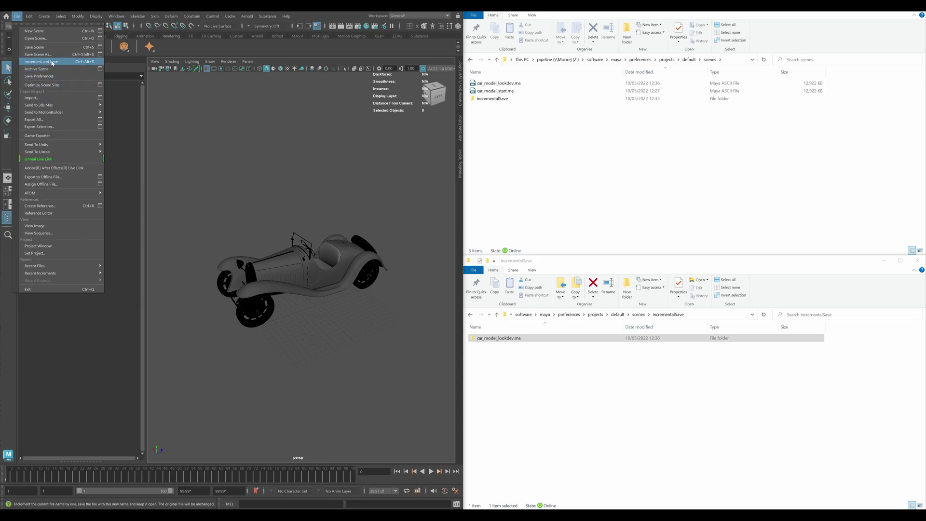
{"action": "left_click", "coordinate": [72, 61]}
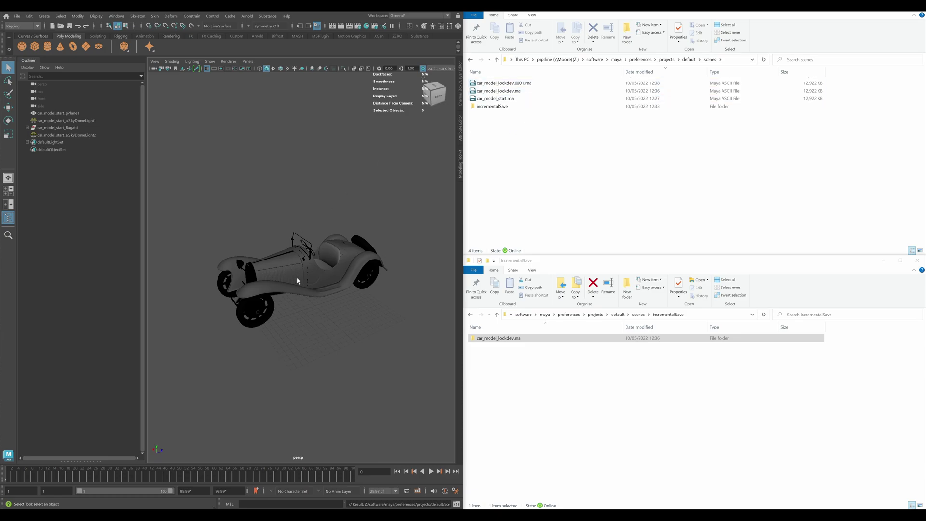
Step: Review the Incremental save settings in the Save Scene options and close them without saving
{"action": "mouse_move", "coordinate": [304, 270]}
{"action": "left_mouse_down", "text": "alt"}
{"action": "mouse_move", "coordinate": [320, 279]}
{"action": "mouse_move", "coordinate": [288, 268]}
{"action": "left_mouse_up", "text": "alt"}
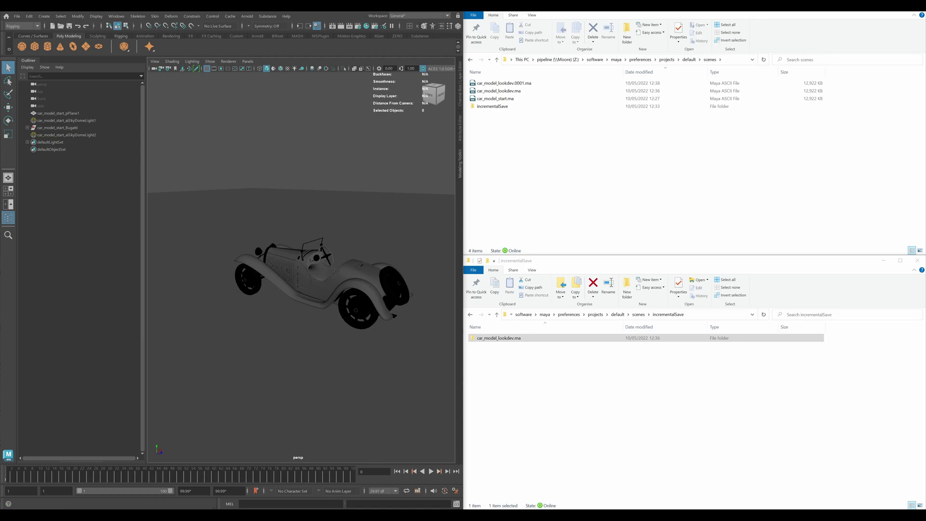
{"action": "left_click", "coordinate": [17, 16]}
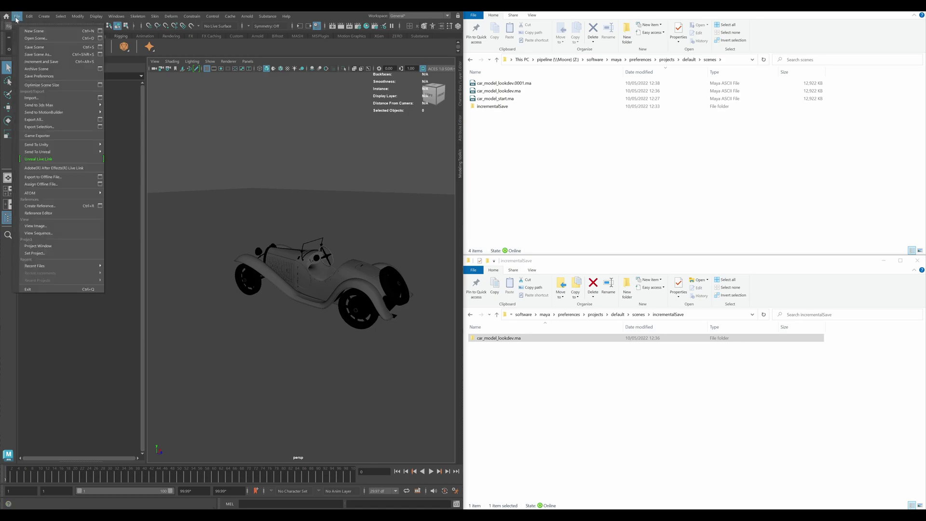
{"action": "left_click", "coordinate": [100, 47]}
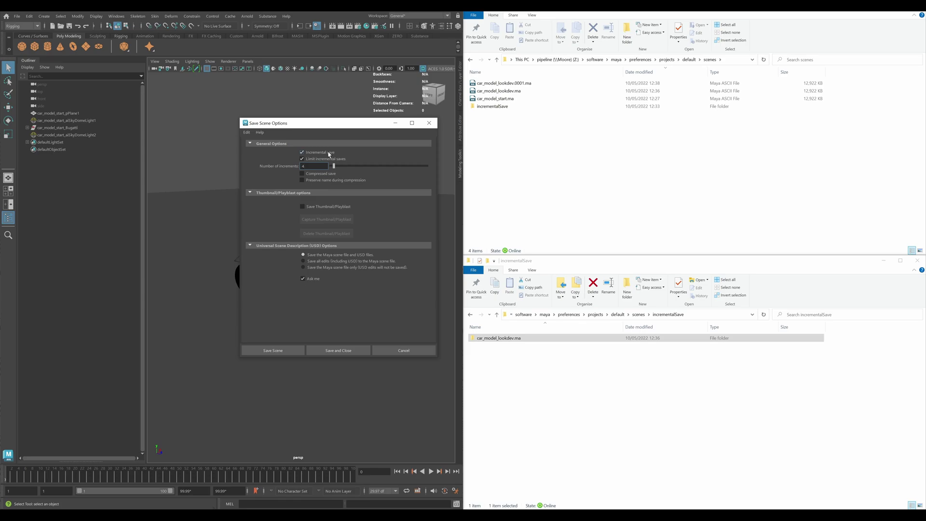
{"action": "left_click", "coordinate": [399, 350]}
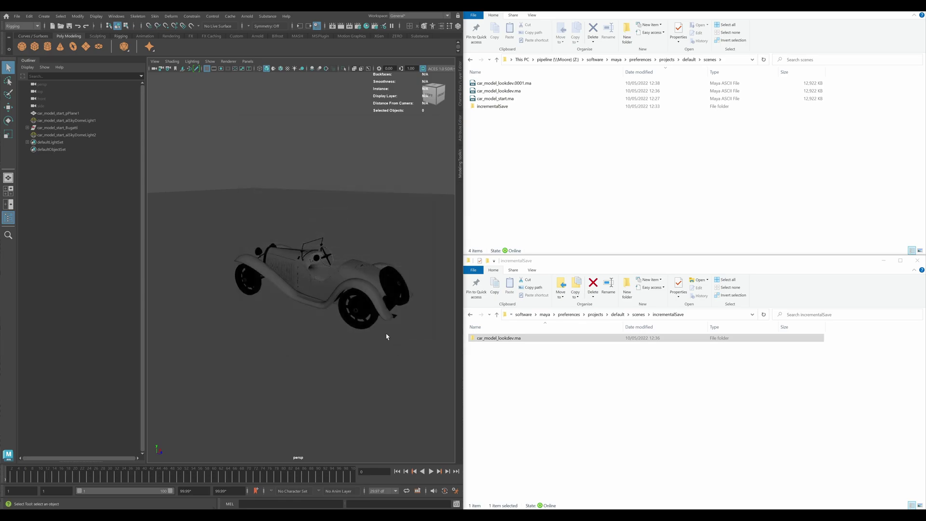
{"action": "mouse_move", "coordinate": [373, 274]}
{"action": "left_mouse_down", "text": "alt"}
{"action": "mouse_move", "coordinate": [355, 265]}
{"action": "mouse_move", "coordinate": [366, 265]}
{"action": "left_mouse_up", "text": "alt"}
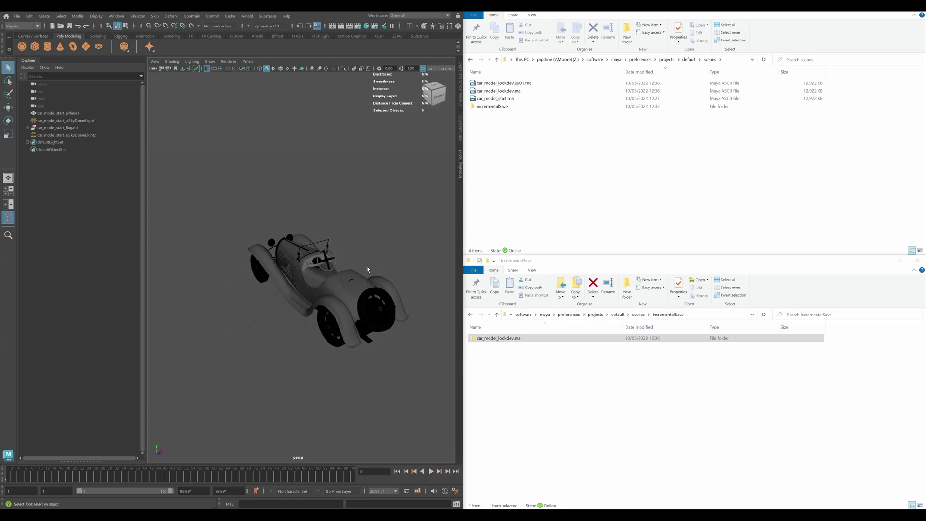
Step: Save the car_model_lookdev.0001 scene three times and open its own backup folder inside incrementalSave
{"action": "key", "text": "ctrl+s"}
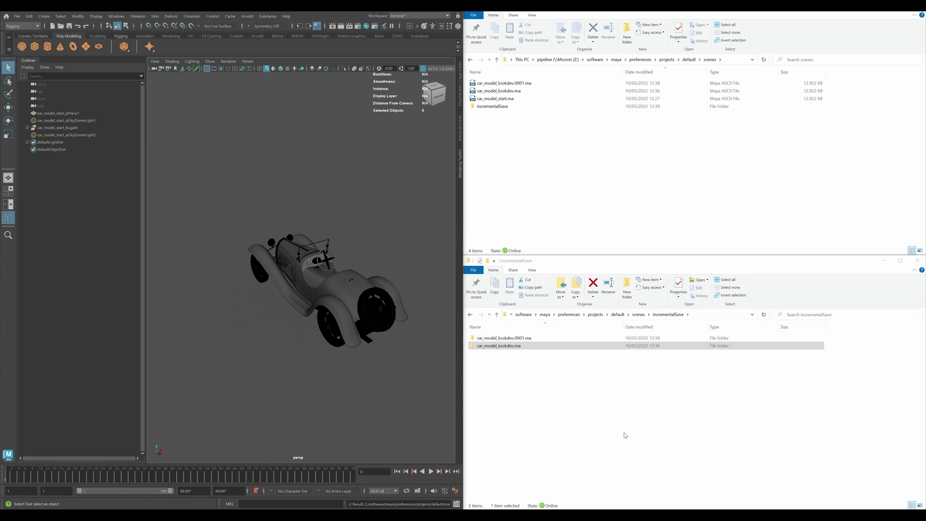
{"action": "double_click", "coordinate": [527, 340]}
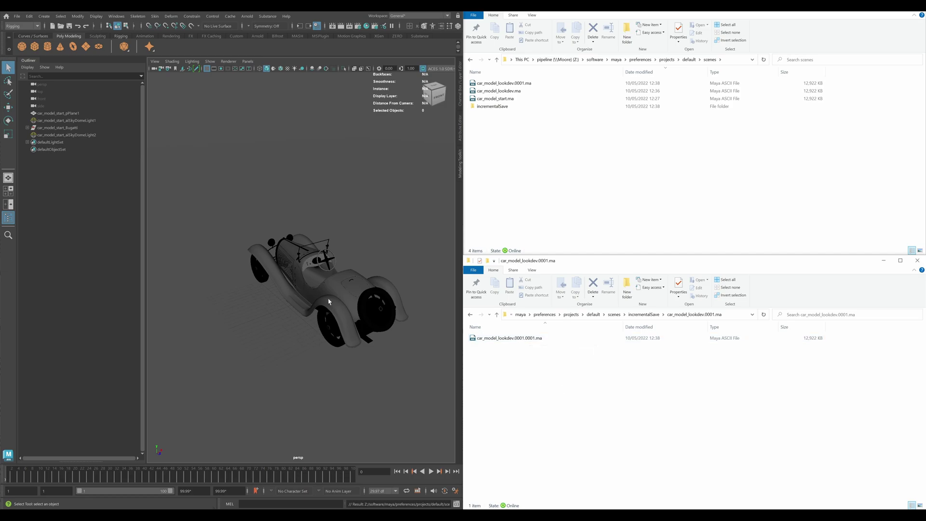
{"action": "left_click_drag", "start_coordinate": [328, 301], "coordinate": [269, 281], "text": "alt"}
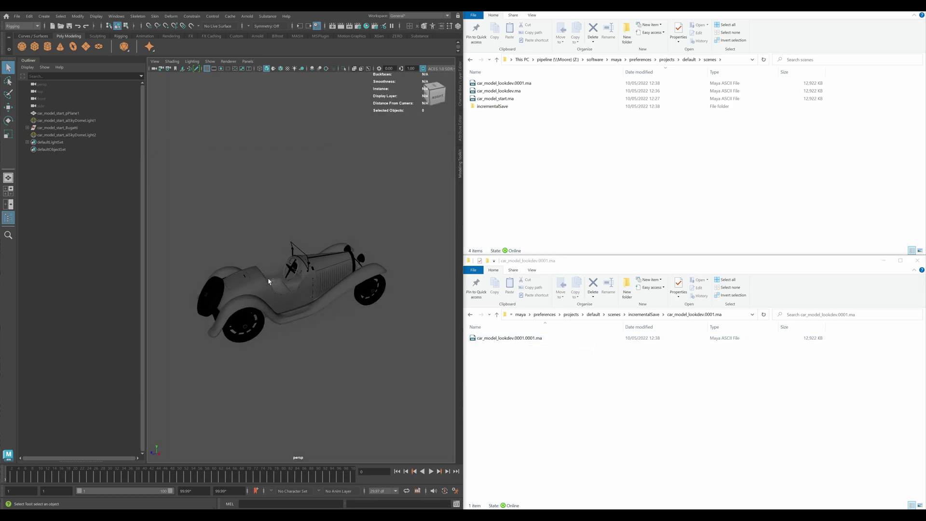
{"action": "key", "text": "ctrl+s"}
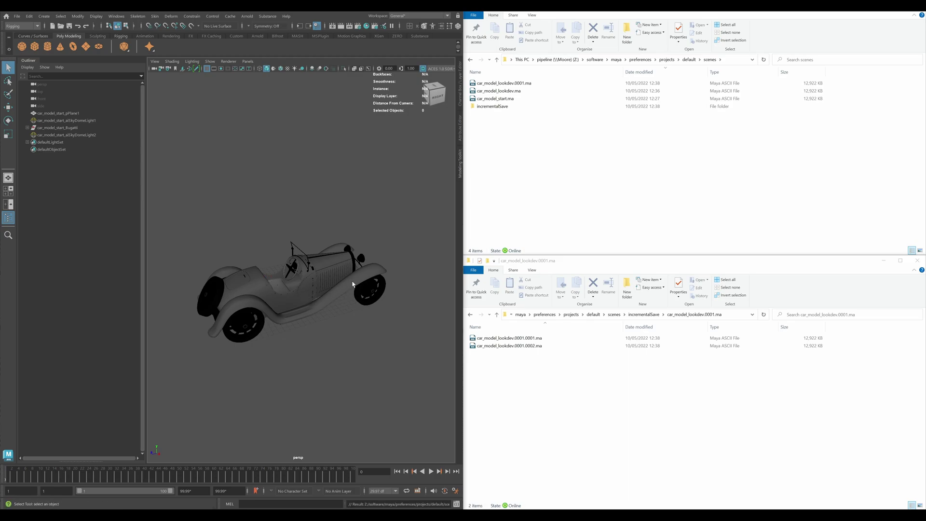
{"action": "left_click_drag", "start_coordinate": [352, 284], "coordinate": [395, 266], "text": "alt"}
{"action": "key", "text": "ctrl+s"}
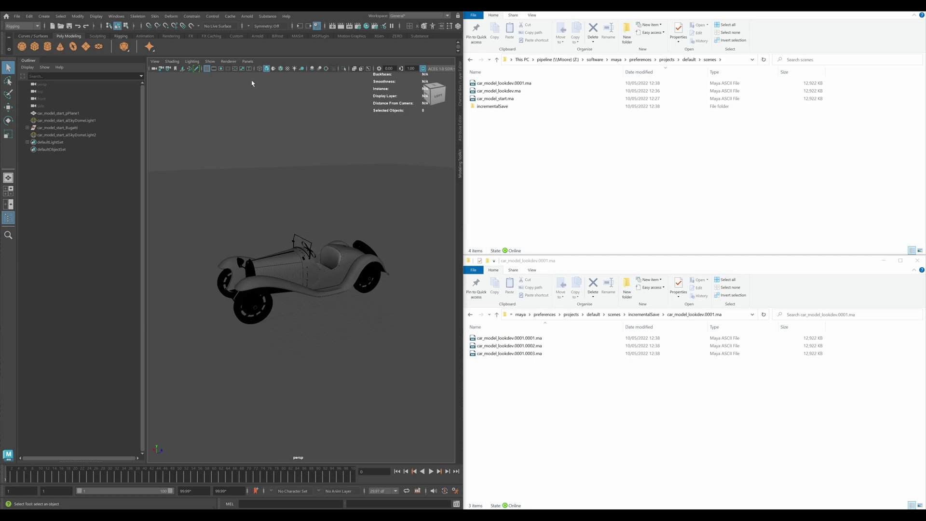
Step: Create the second numbered version of the car_model_lookdev scene with Increment and Save, and go up to the incrementalSave folder
{"action": "left_click", "coordinate": [17, 16]}
{"action": "left_click", "coordinate": [48, 63]}
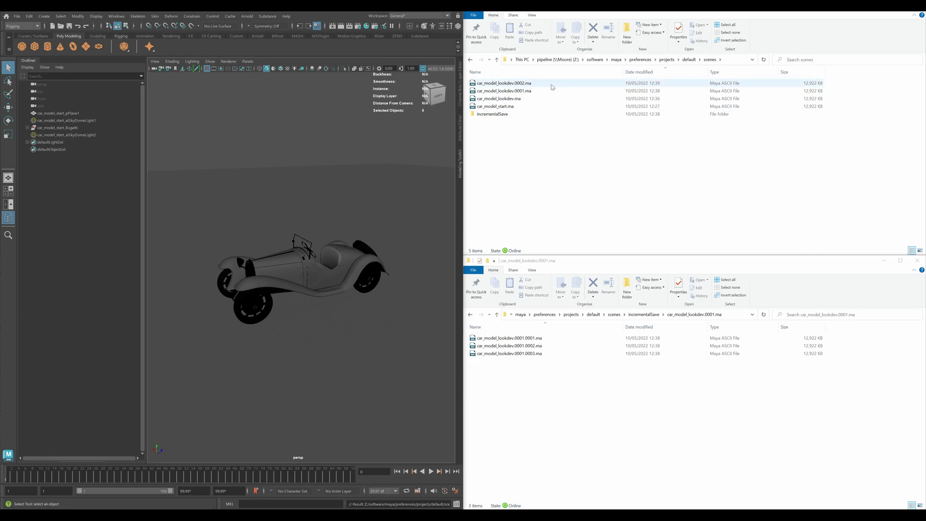
{"action": "left_click", "coordinate": [646, 314]}
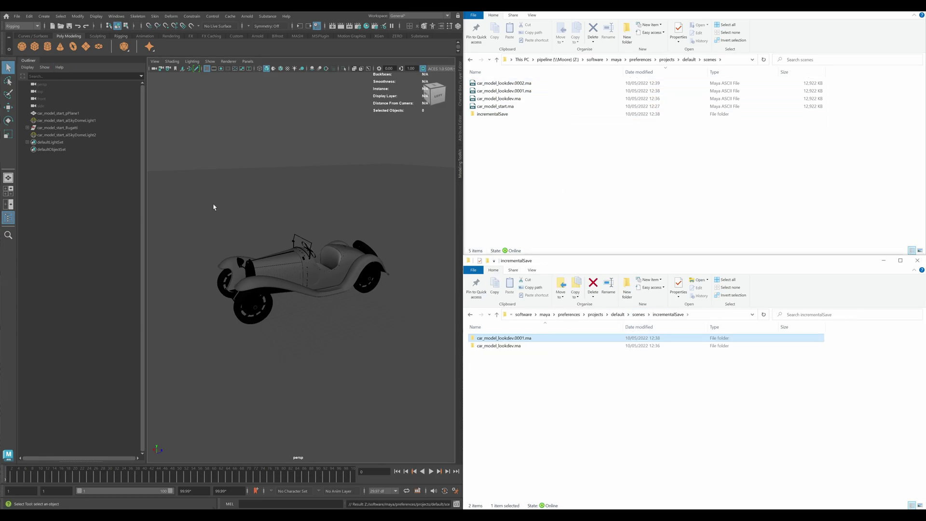
{"action": "left_click_drag", "start_coordinate": [213, 204], "coordinate": [323, 200], "text": "alt"}
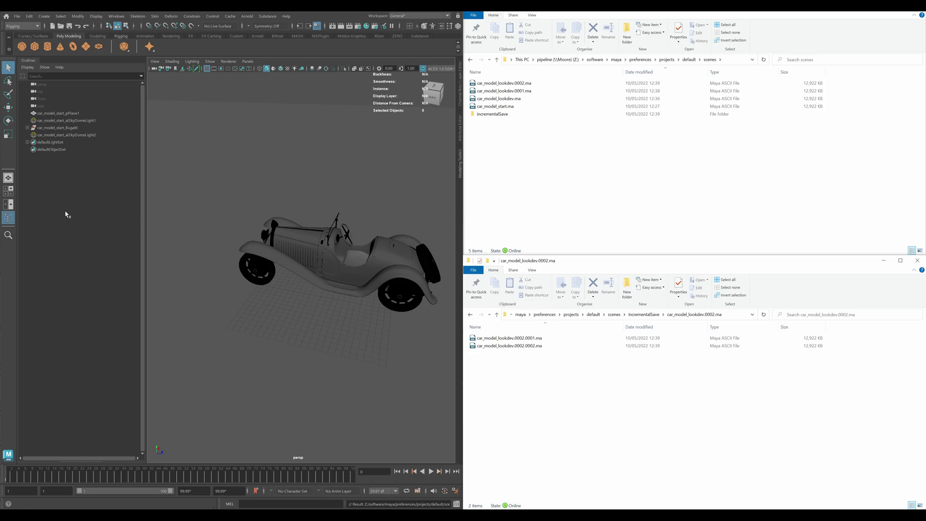
Step: Compare the Increment and Save command with the Incremental save settings in the Save Scene options, and cancel the options
{"action": "left_click", "coordinate": [17, 16]}
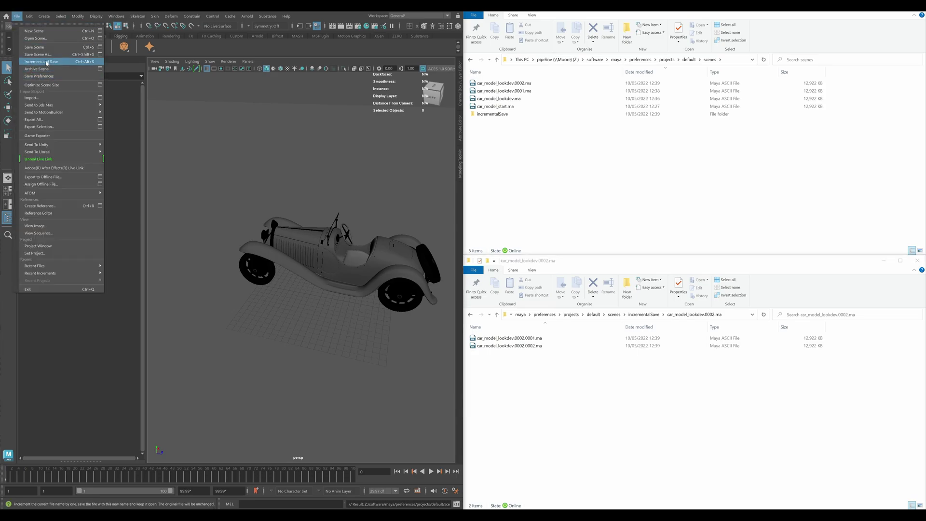
{"action": "left_click", "coordinate": [46, 62]}
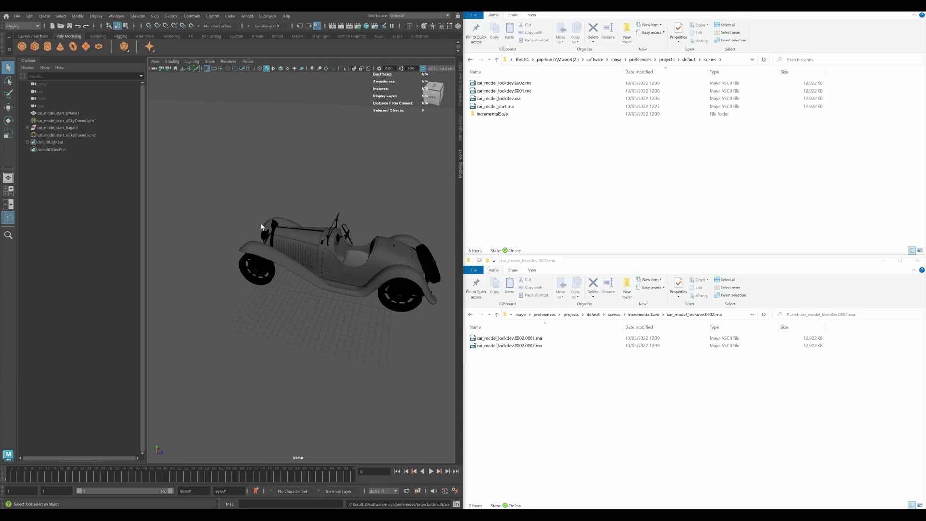
{"action": "left_click", "coordinate": [17, 15]}
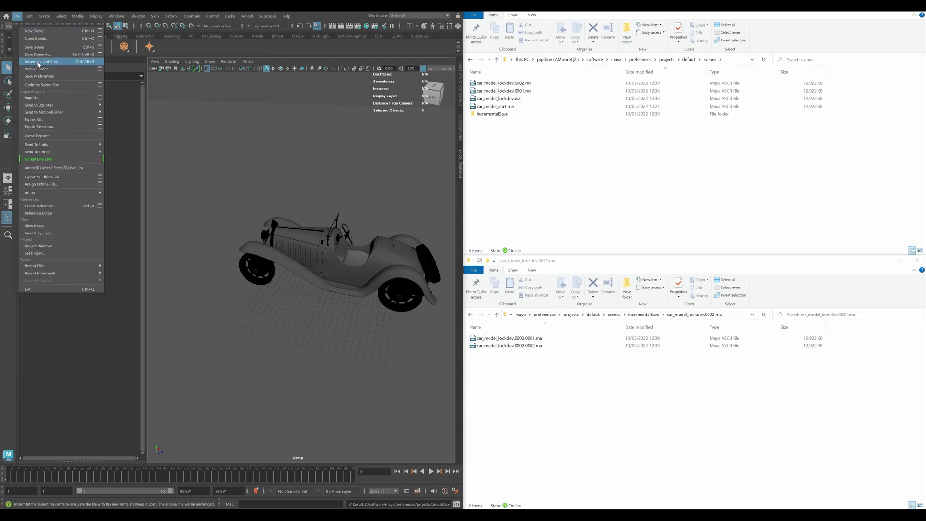
{"action": "left_click", "coordinate": [100, 47]}
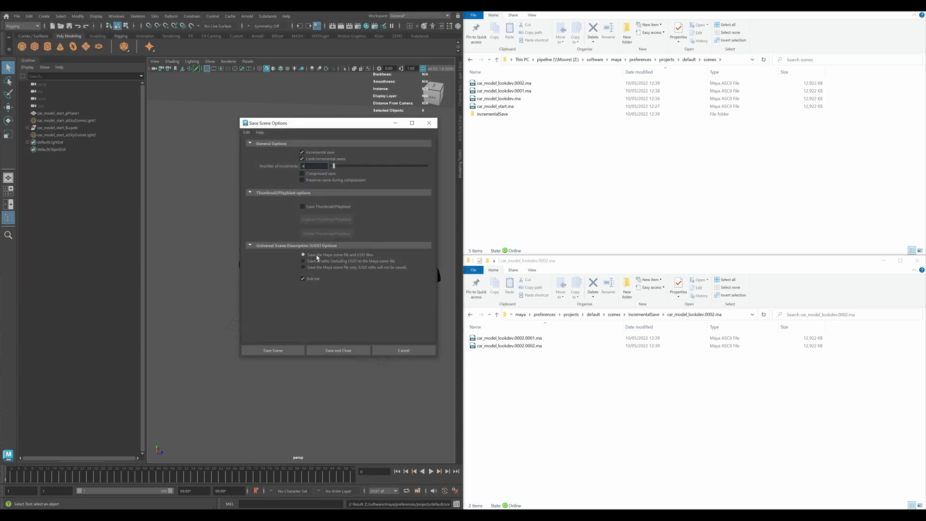
{"action": "left_click", "coordinate": [397, 350]}
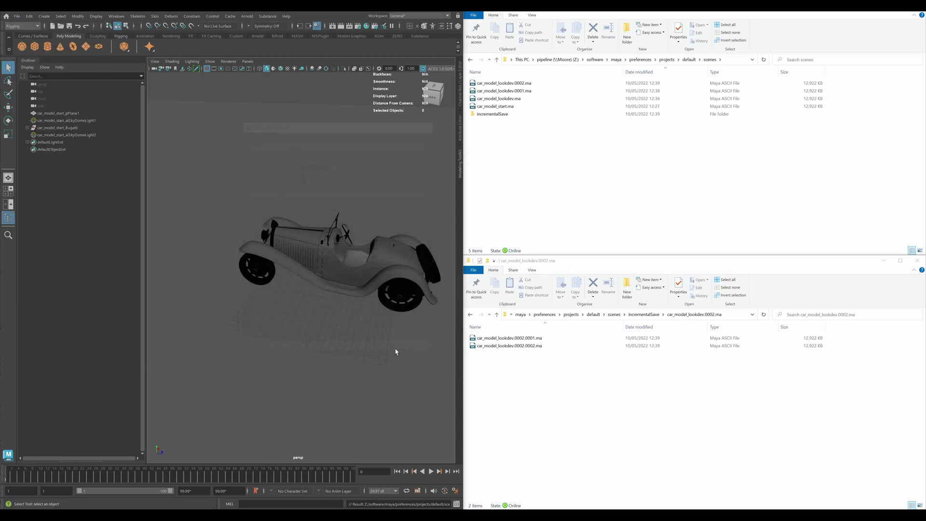